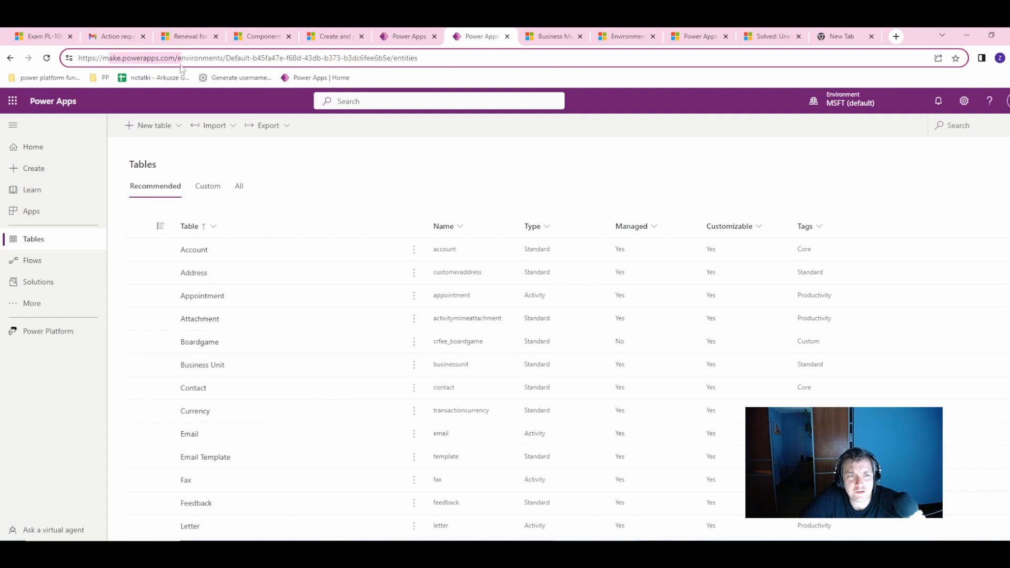
Open the Power Platform admin center's environment list and check whether Boardgame Env has Dataverse.
click(31, 239)
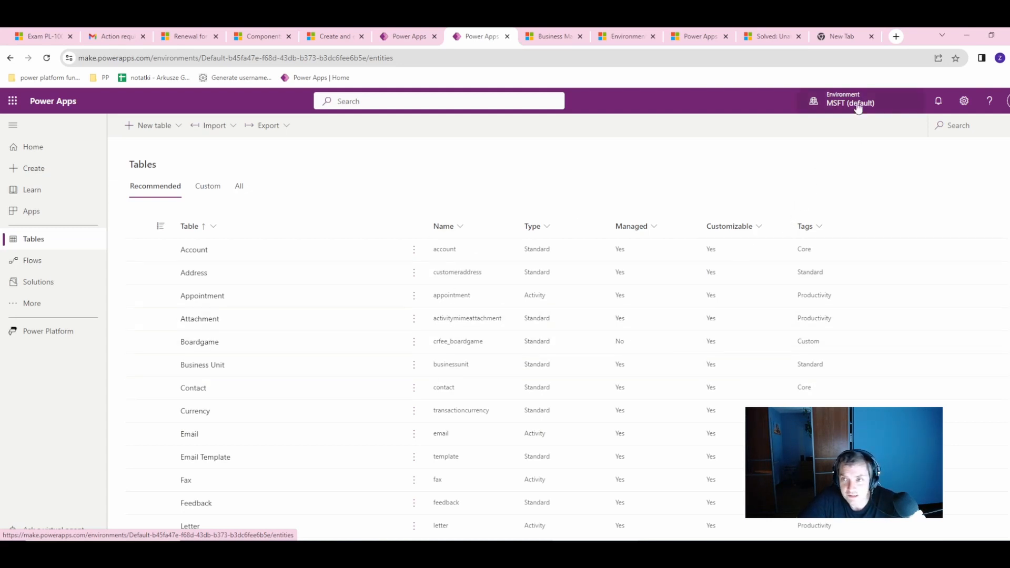
click(964, 101)
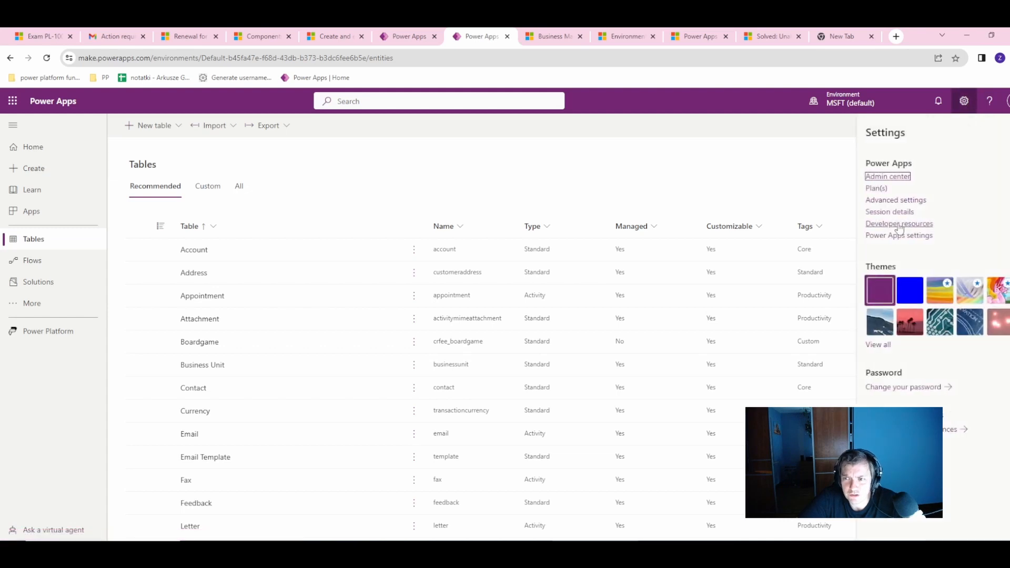
click(879, 178)
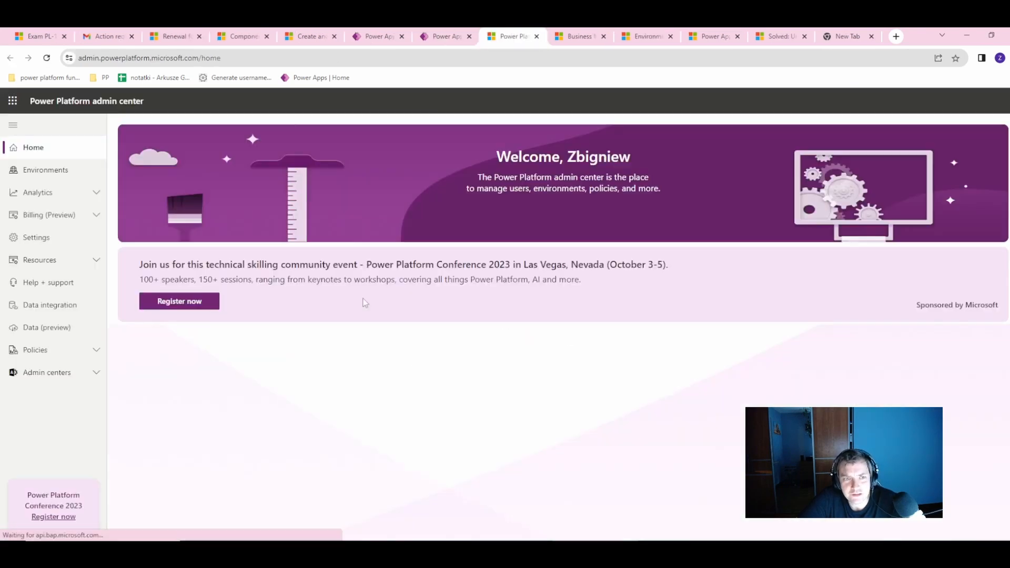
click(37, 176)
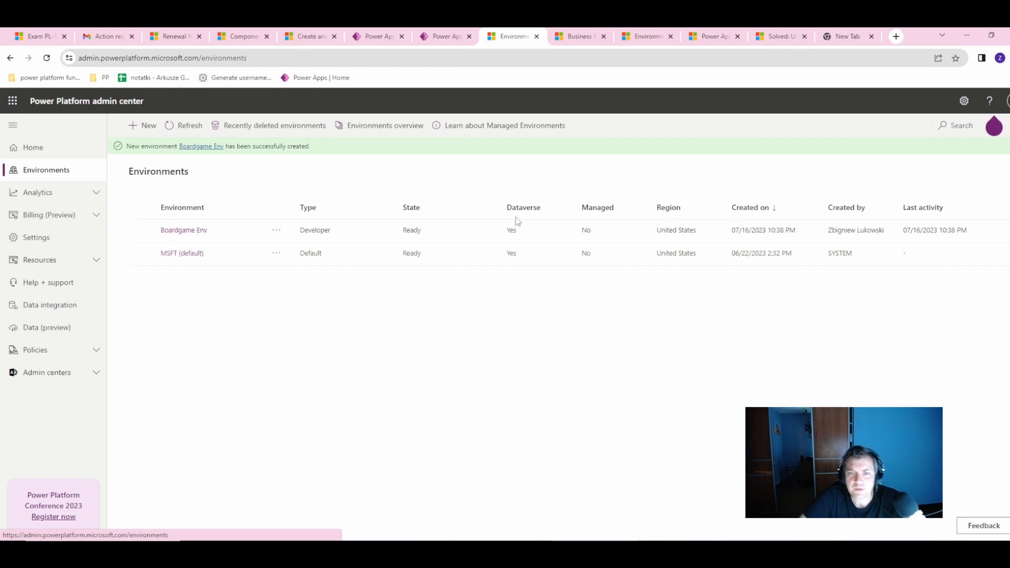
double_click(507, 230)
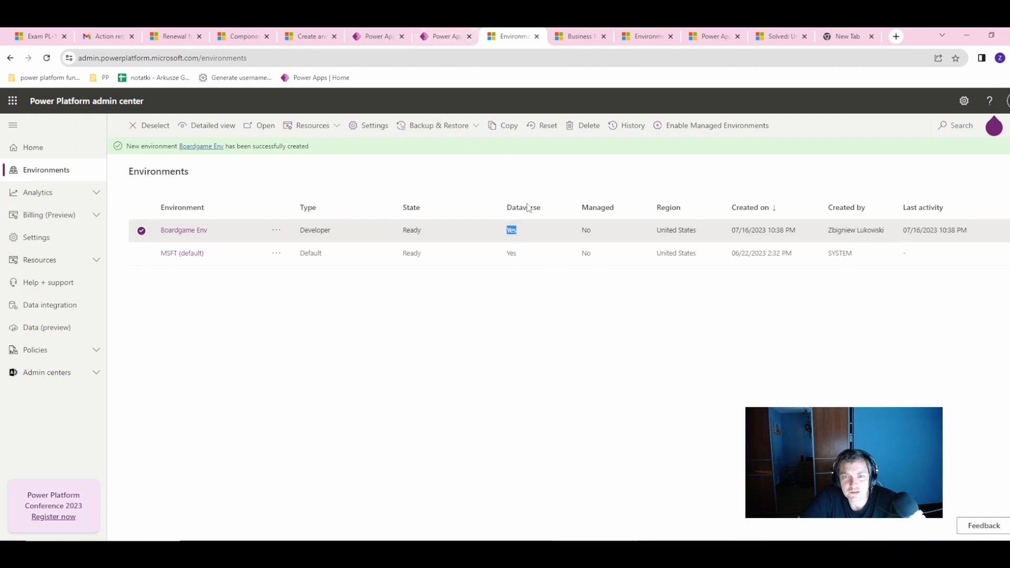
View the data source picker in the TEST dumpster app, then return to the Tables page and dismiss its settings pane.
click(444, 36)
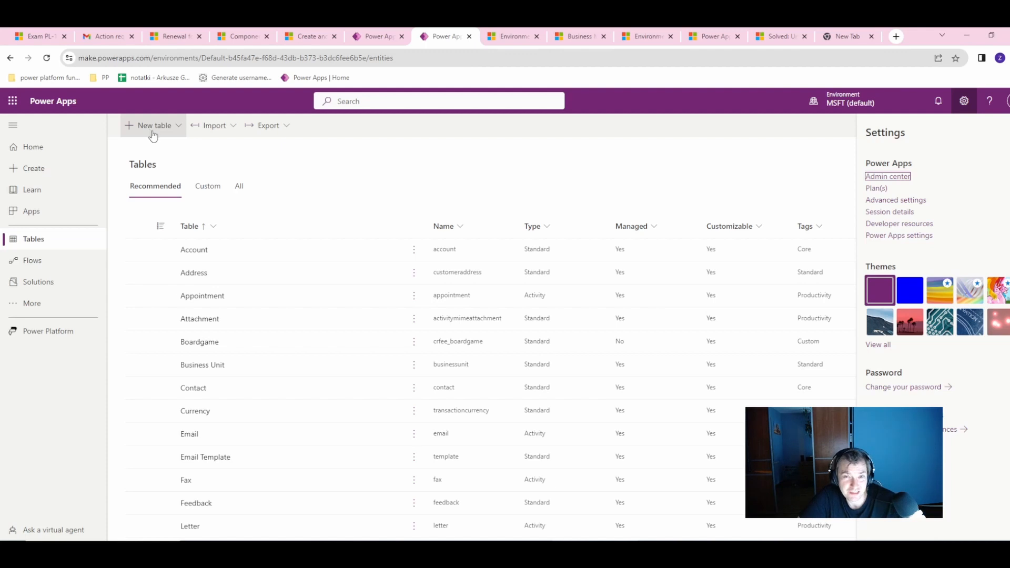
click(380, 32)
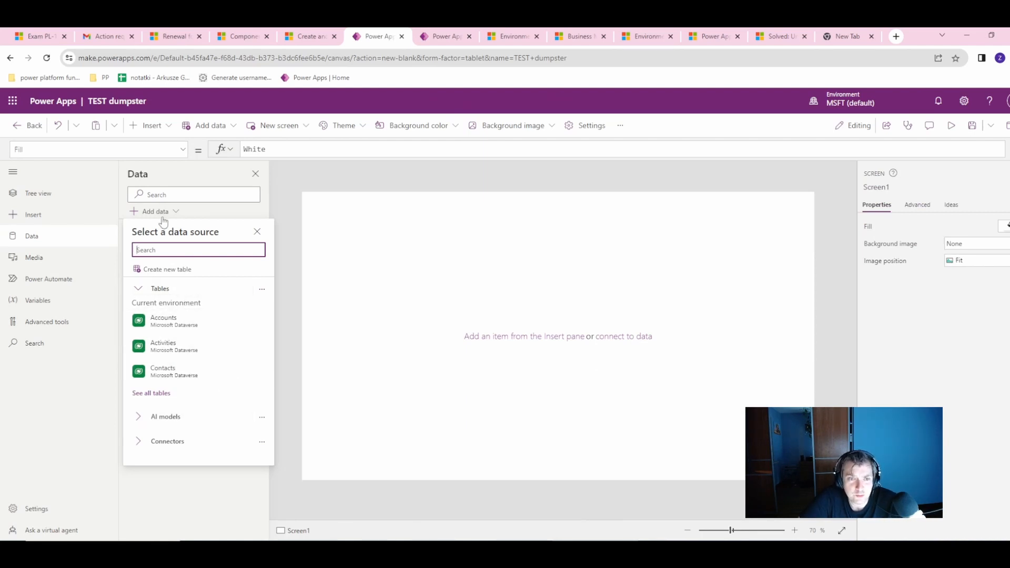
click(439, 36)
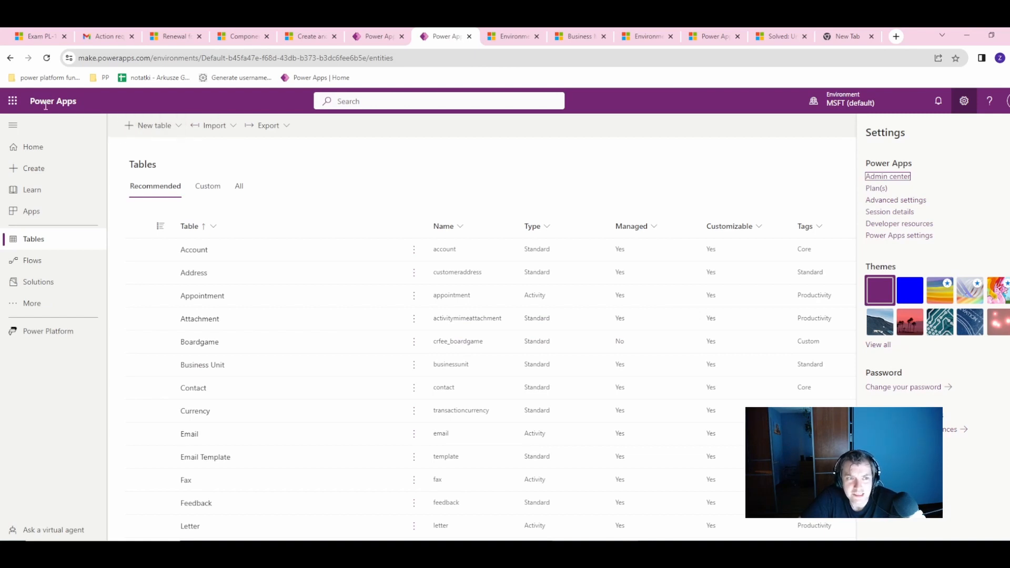
right_click(946, 166)
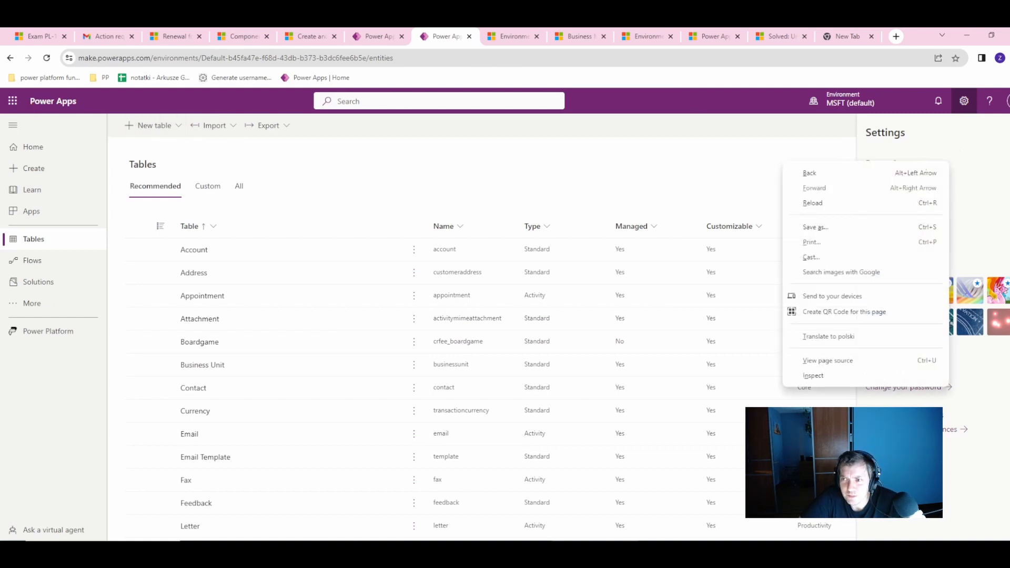
click(771, 139)
click(12, 103)
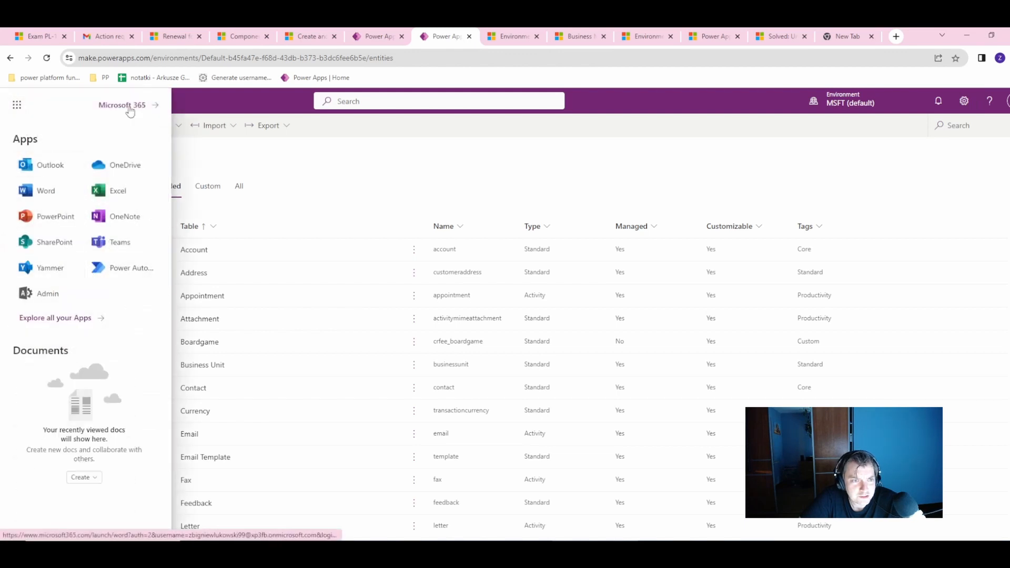
click(484, 59)
click(276, 196)
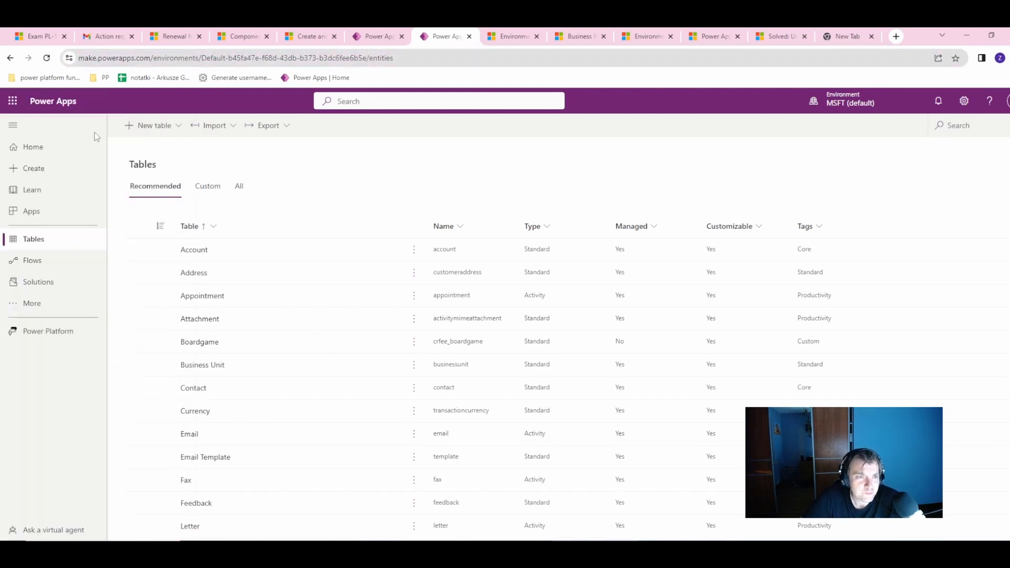
click(12, 103)
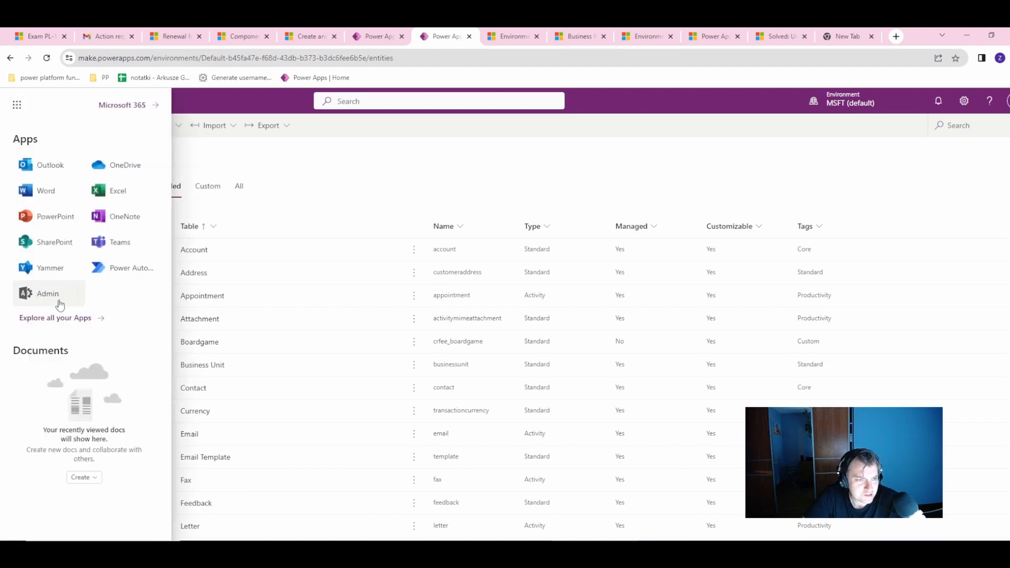
click(67, 319)
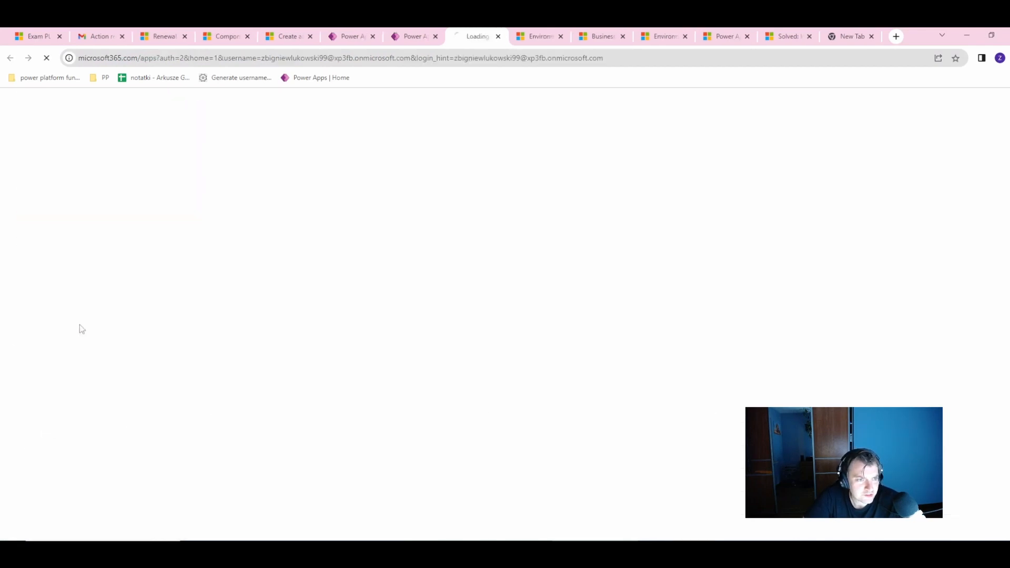
click(497, 36)
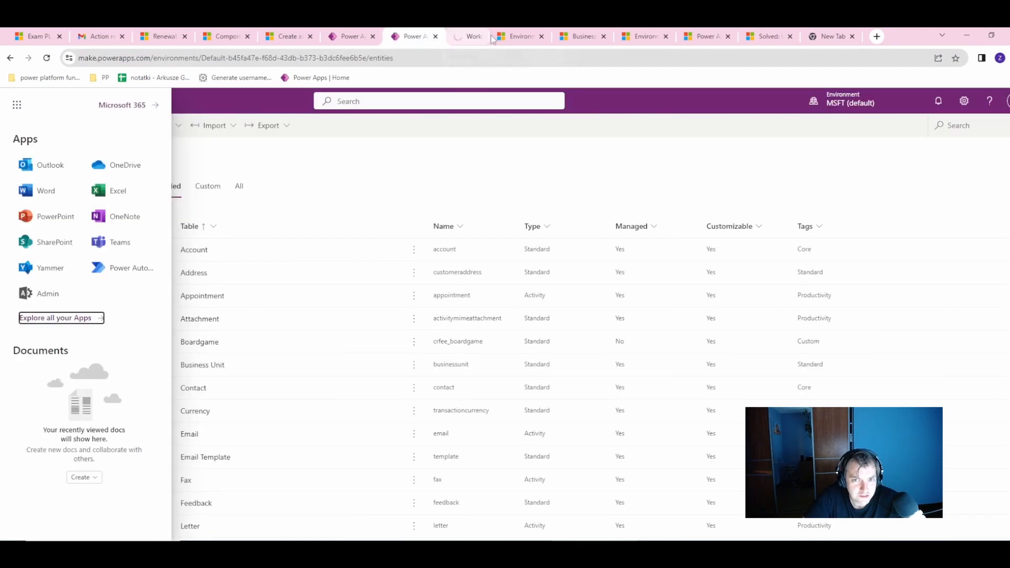
Go to make.powerapps.com and turn on the new Power Apps home experience.
click(201, 57)
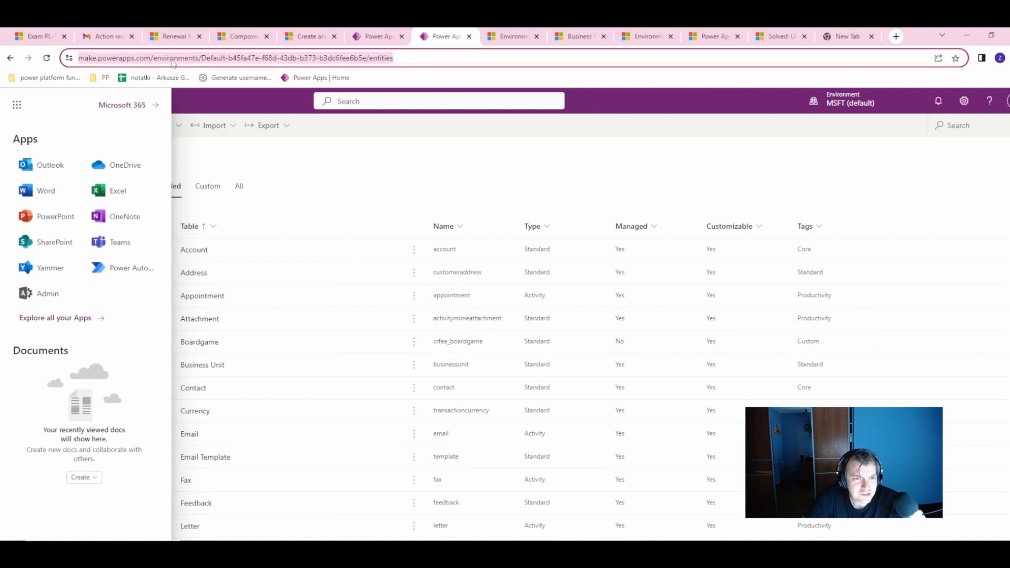
click(180, 58)
drag(180, 58, 600, 66)
key(BackSpace)
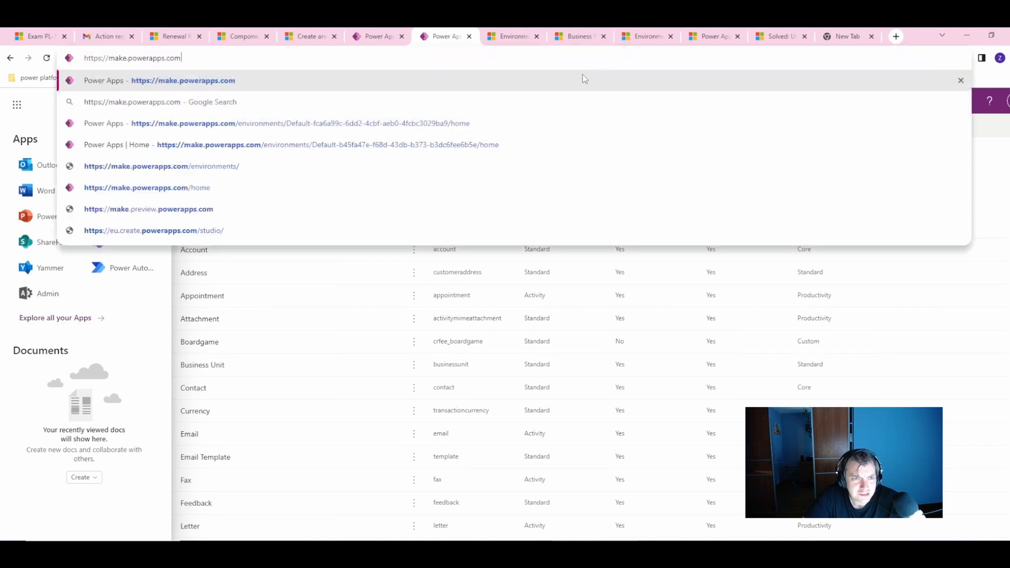
key(Return)
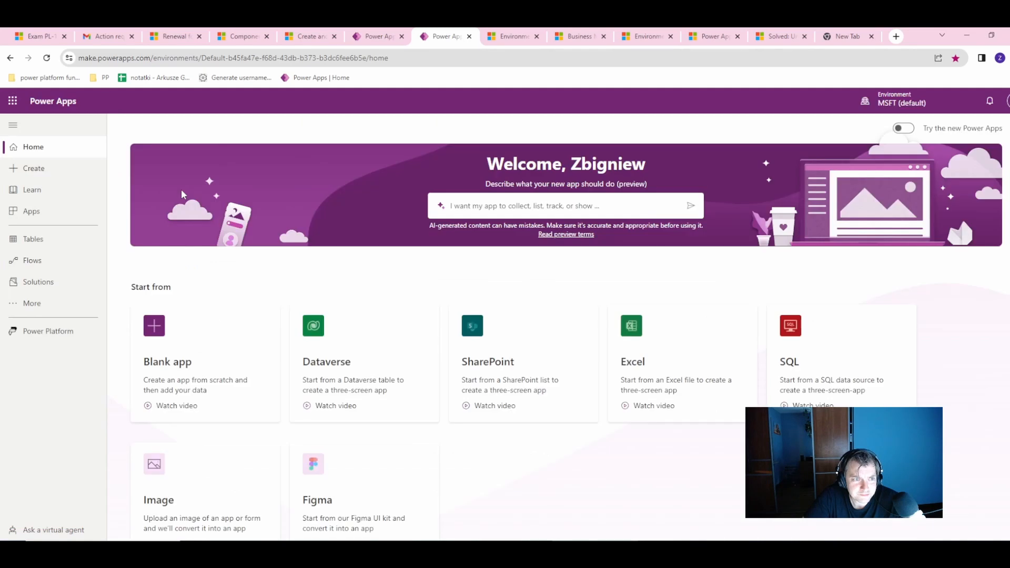
click(903, 129)
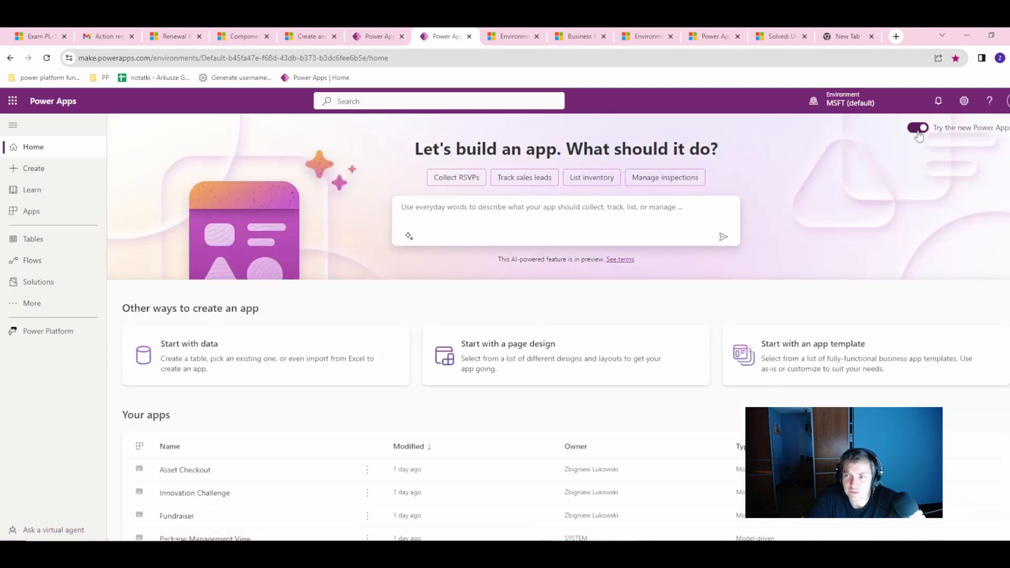
Open the environment's advanced settings and go to the Customizations area in Dynamics 365.
click(964, 101)
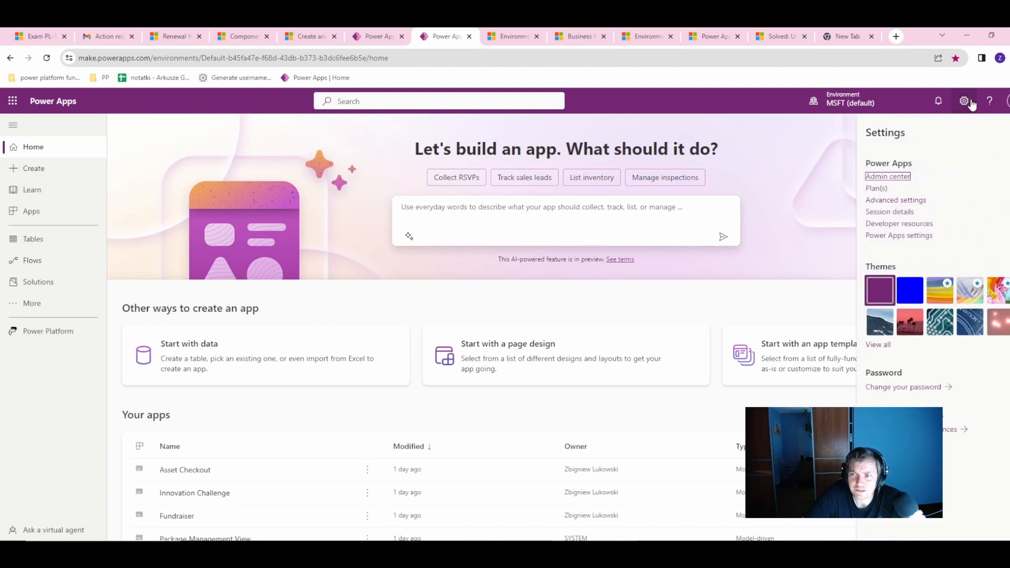
click(895, 200)
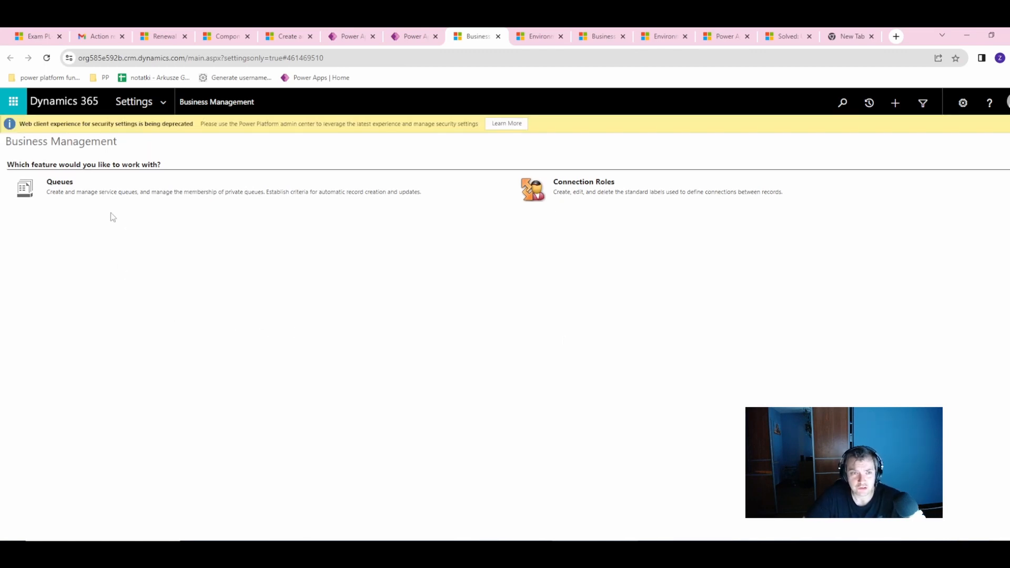
click(165, 102)
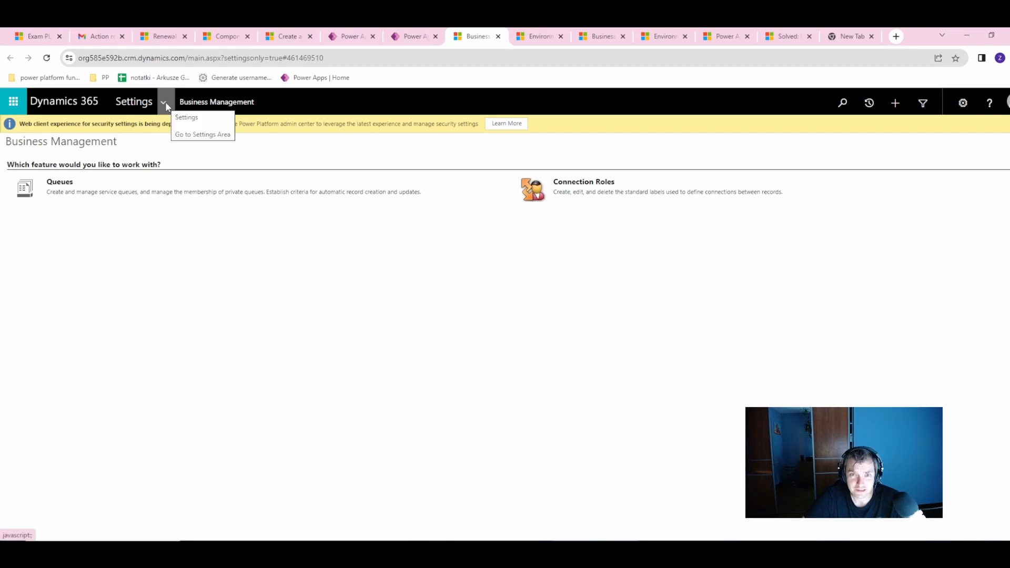
click(165, 102)
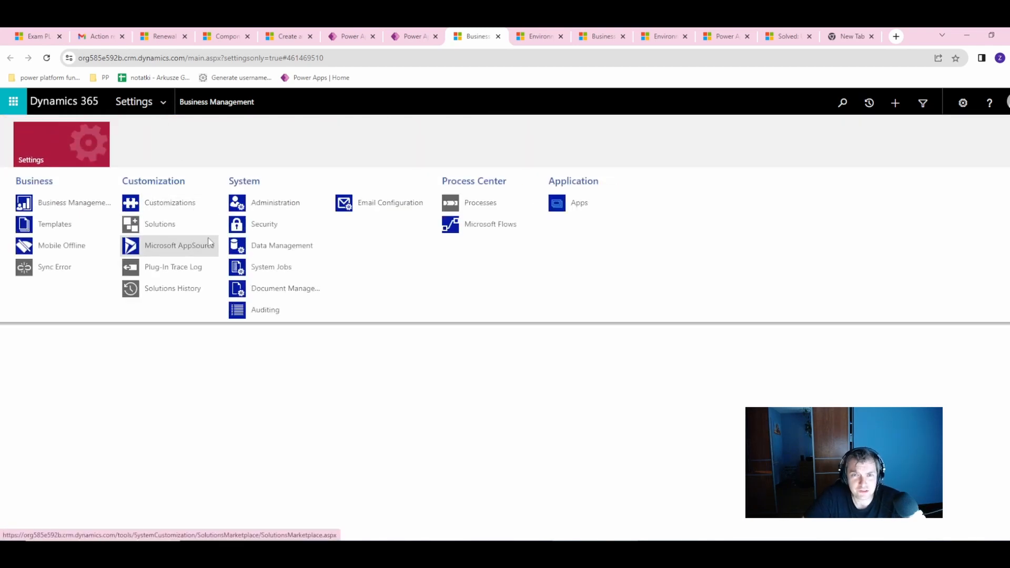
click(208, 203)
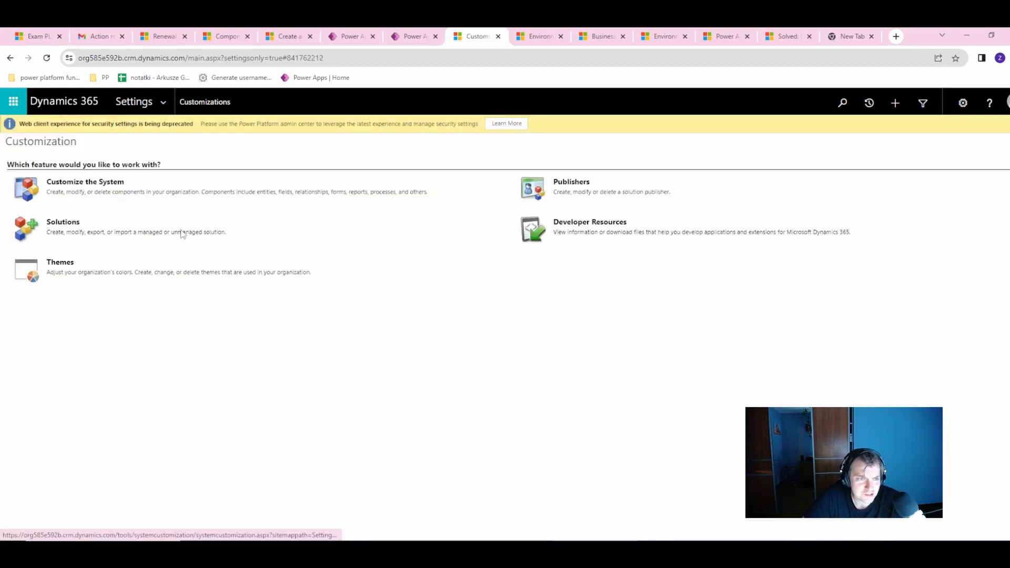
Open the new entity form from the Default Solution's entities, then close the form and solution without saving.
click(62, 183)
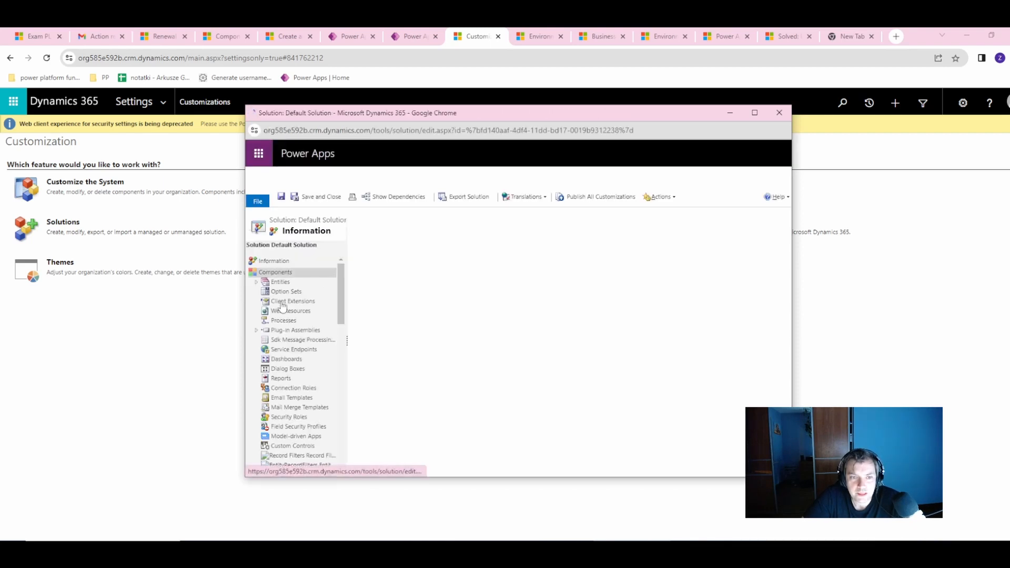
click(281, 284)
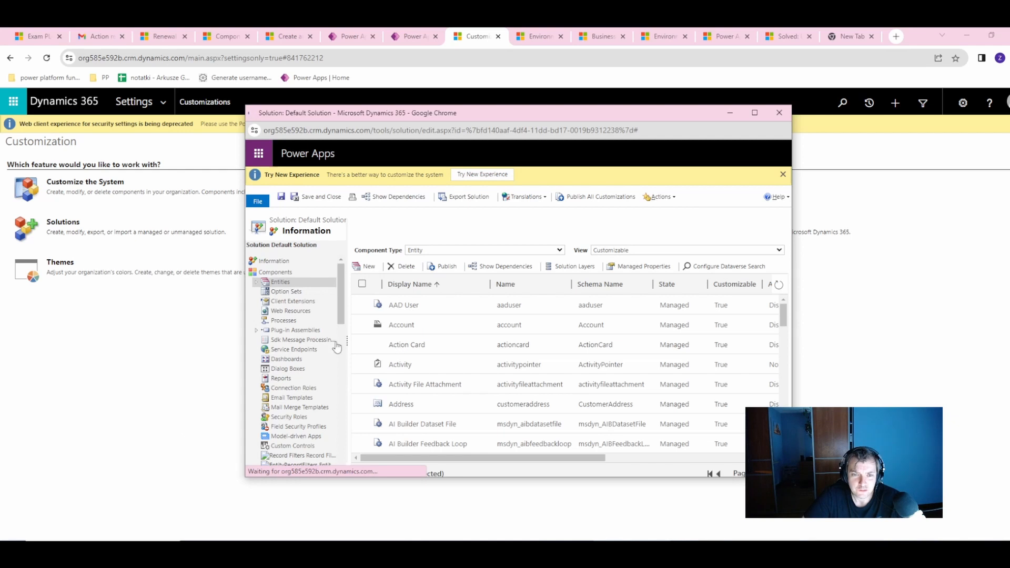
click(370, 267)
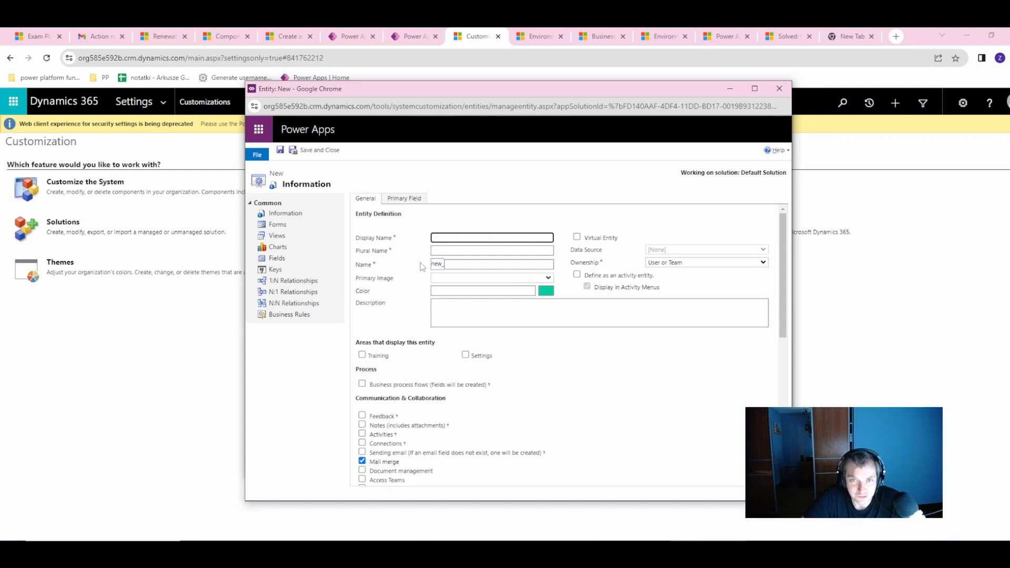
click(779, 90)
click(481, 77)
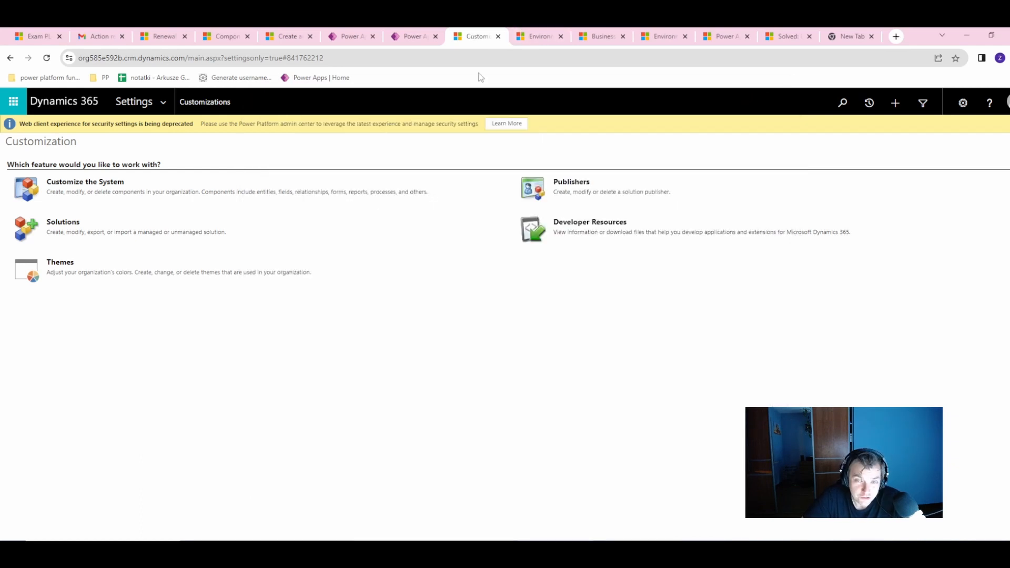
Create a new Dataverse table named Publisher from the data source picker in the TEST dumpster app.
click(410, 31)
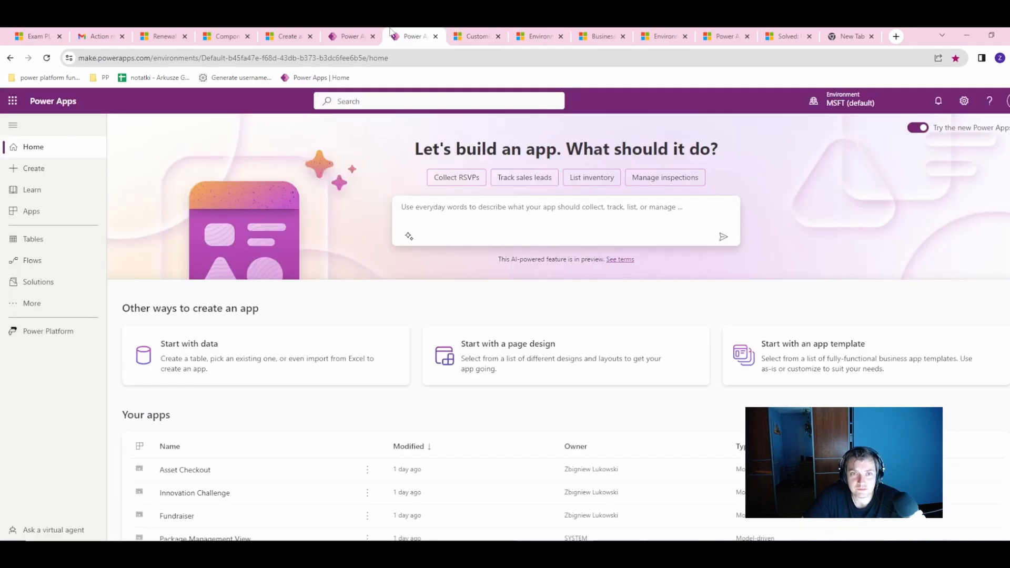
click(350, 34)
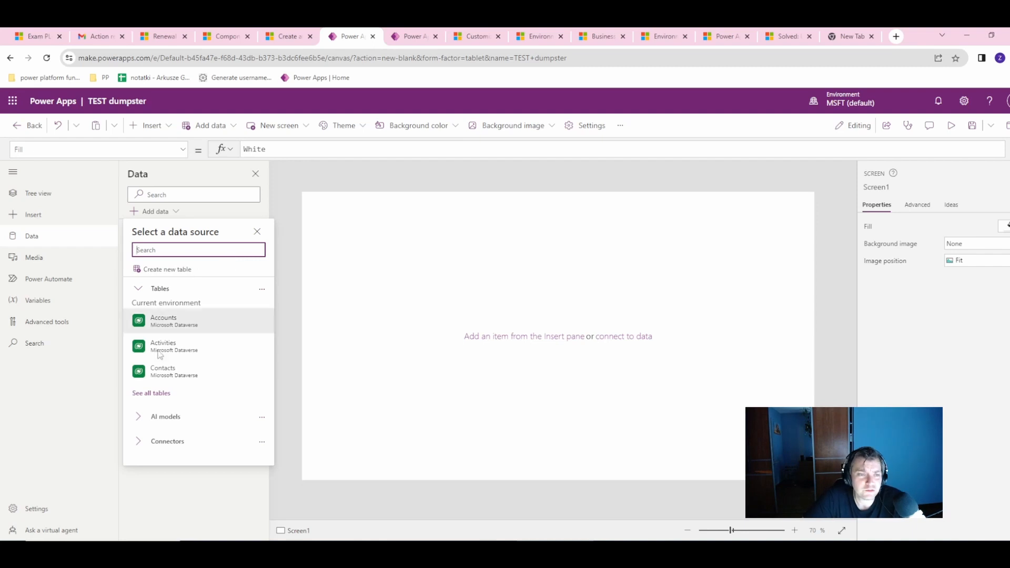
click(166, 271)
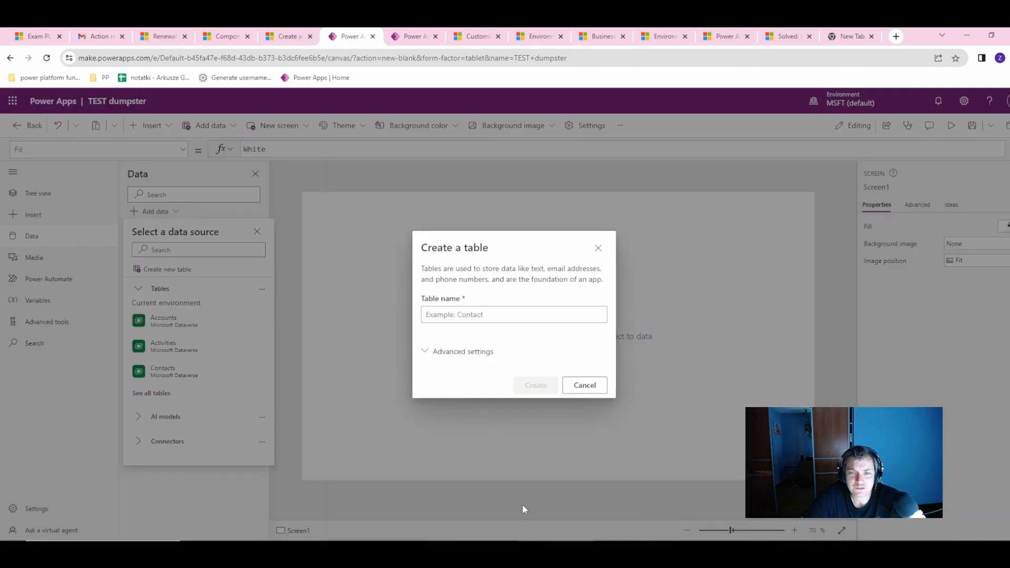
click(423, 356)
click(434, 292)
text(B)
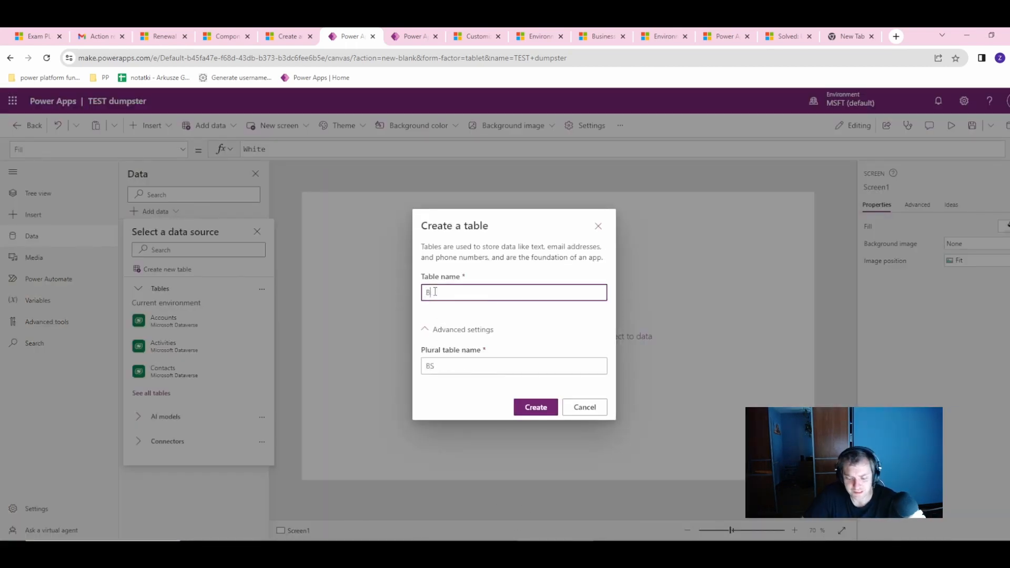
text(u)
key(BackSpace)
key(BackSpace)
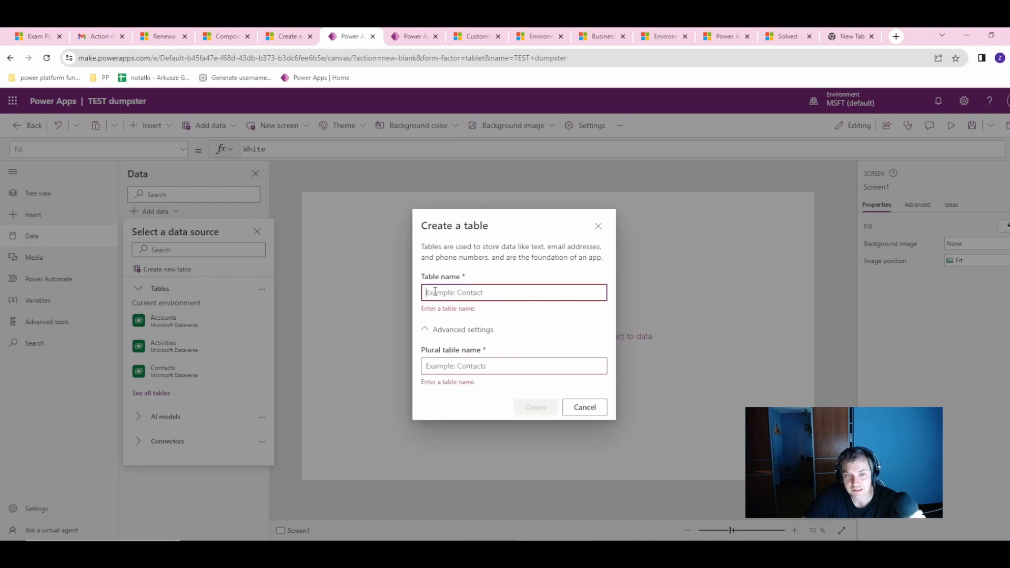
text(Publ)
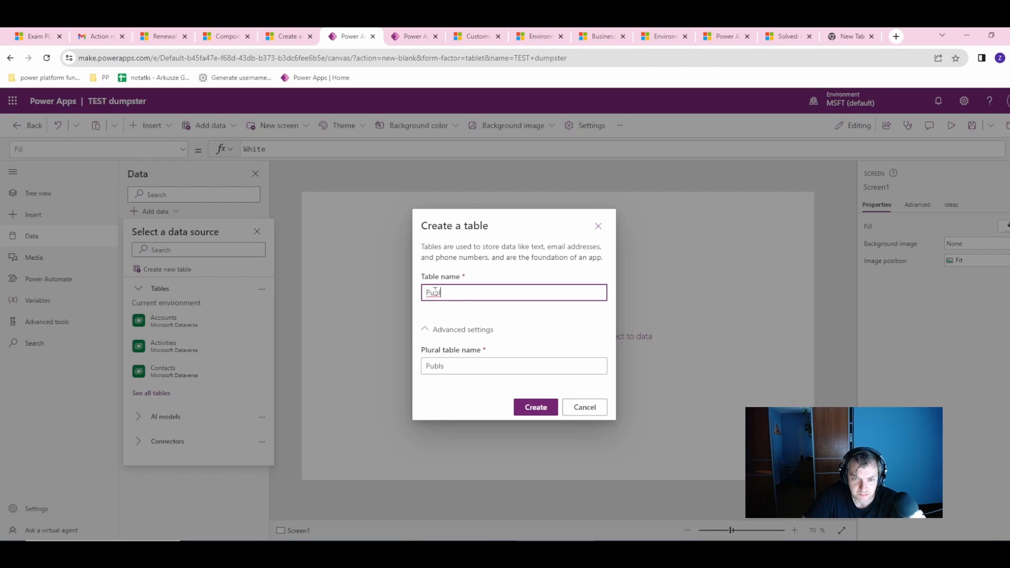
text(isher)
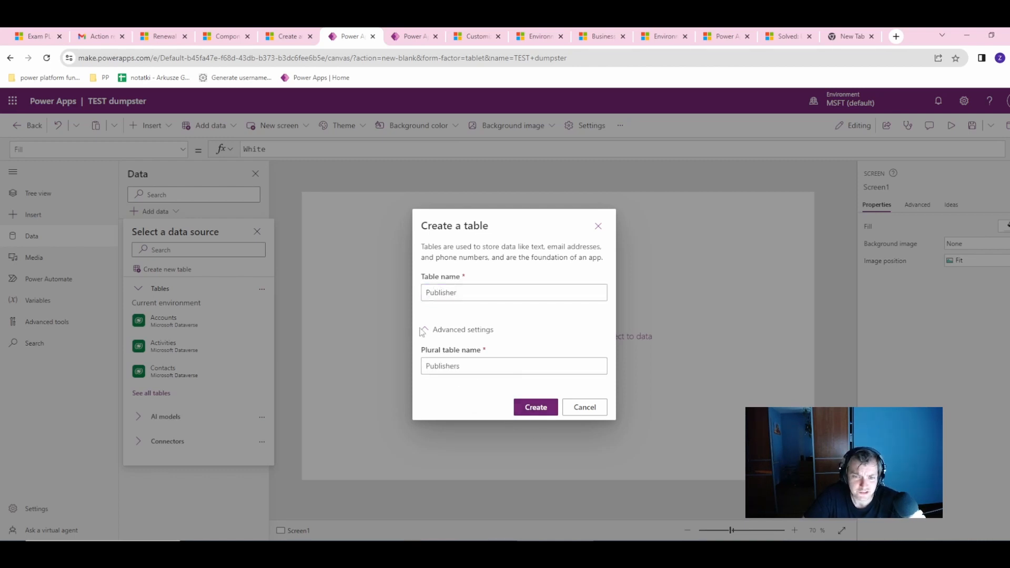
click(533, 409)
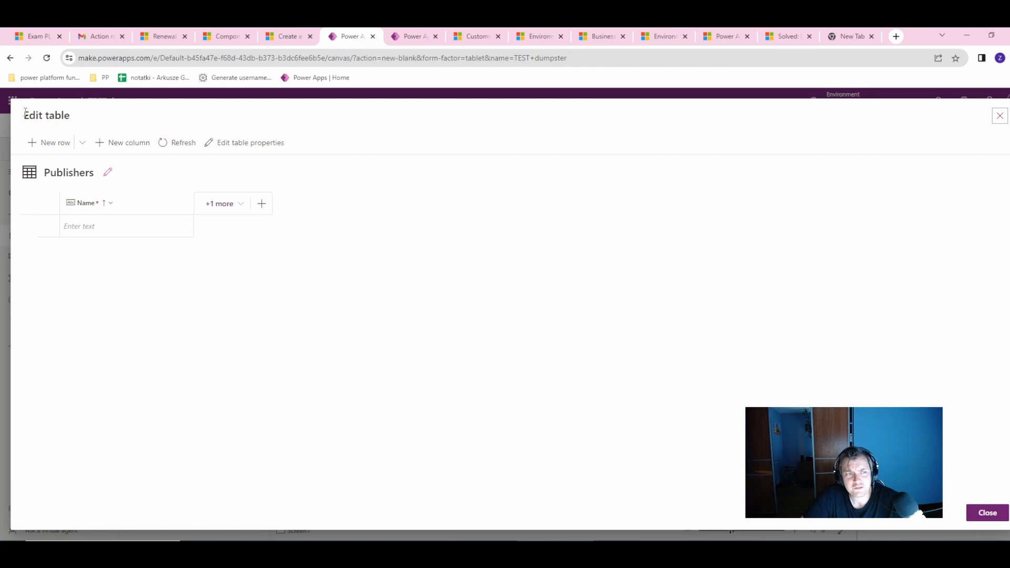
Review the Publisher table's properties, including its advanced options, and save the properties form without changing anything.
drag(25, 112, 90, 118)
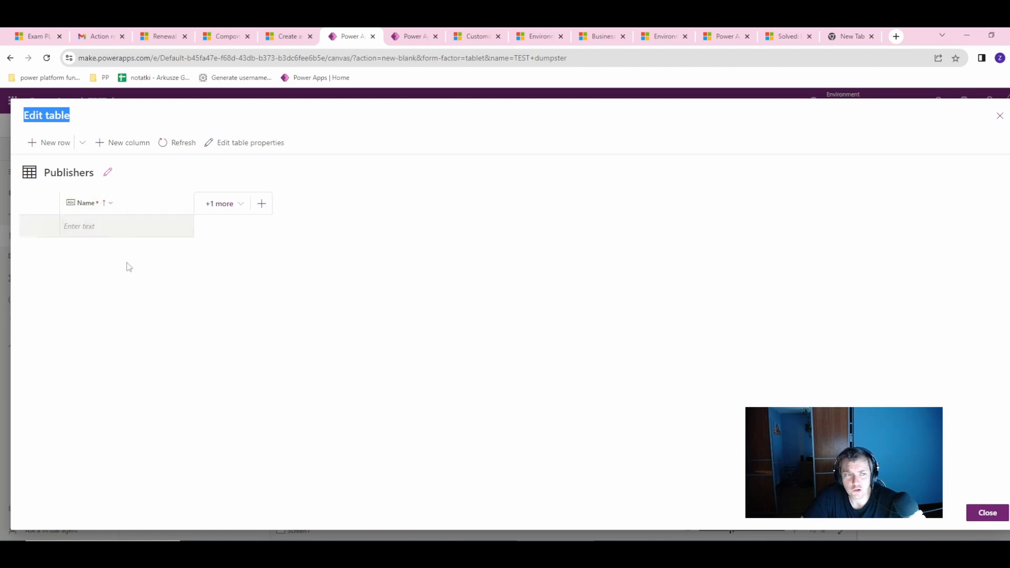
click(237, 145)
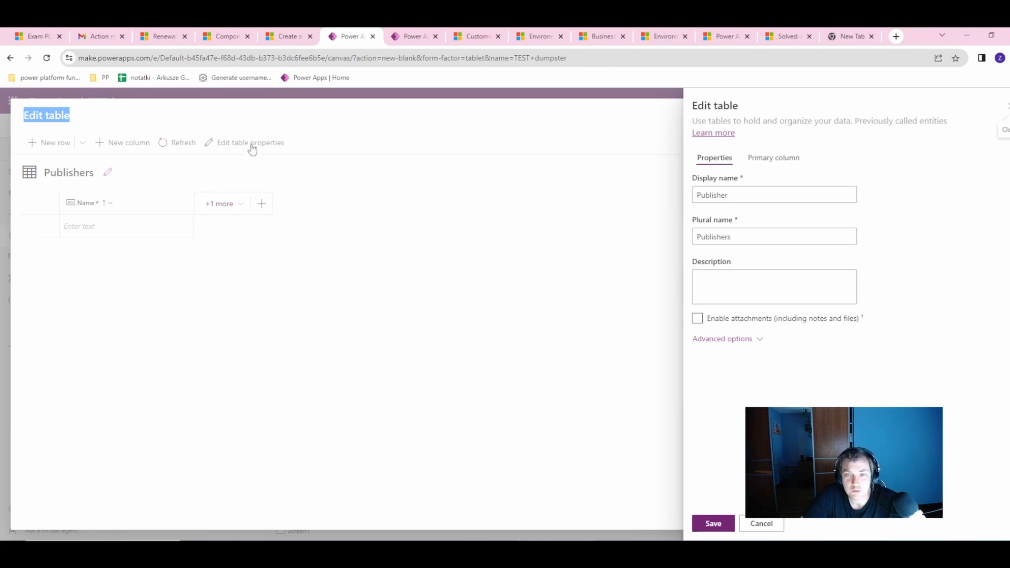
click(711, 341)
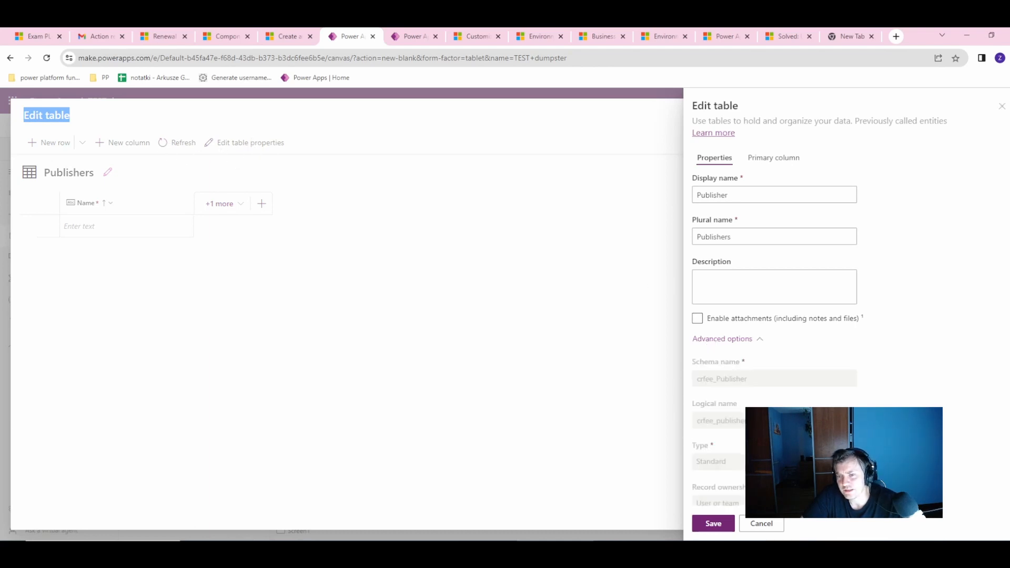
scroll(784, 287, down, 10)
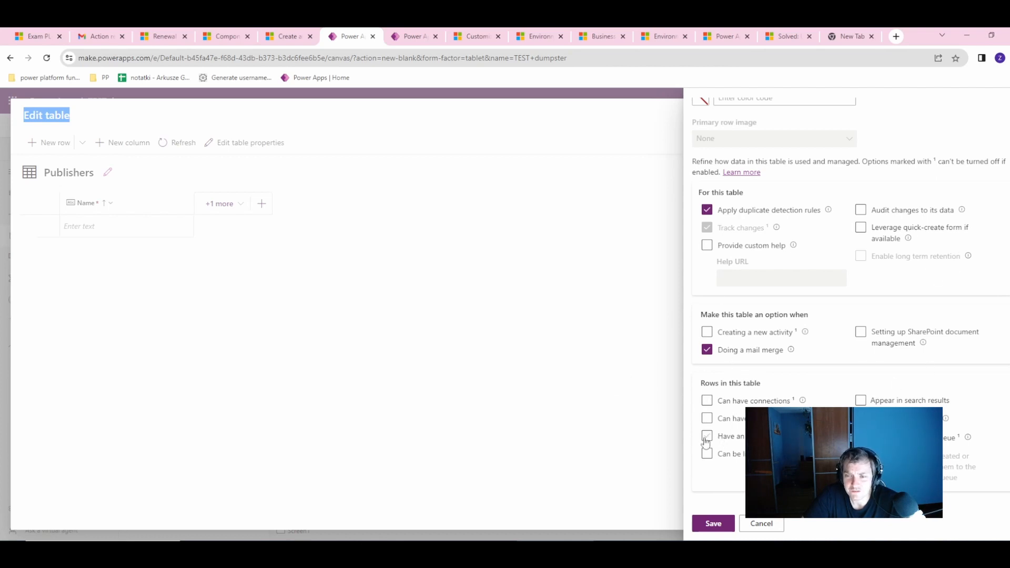
scroll(771, 314, up, 10)
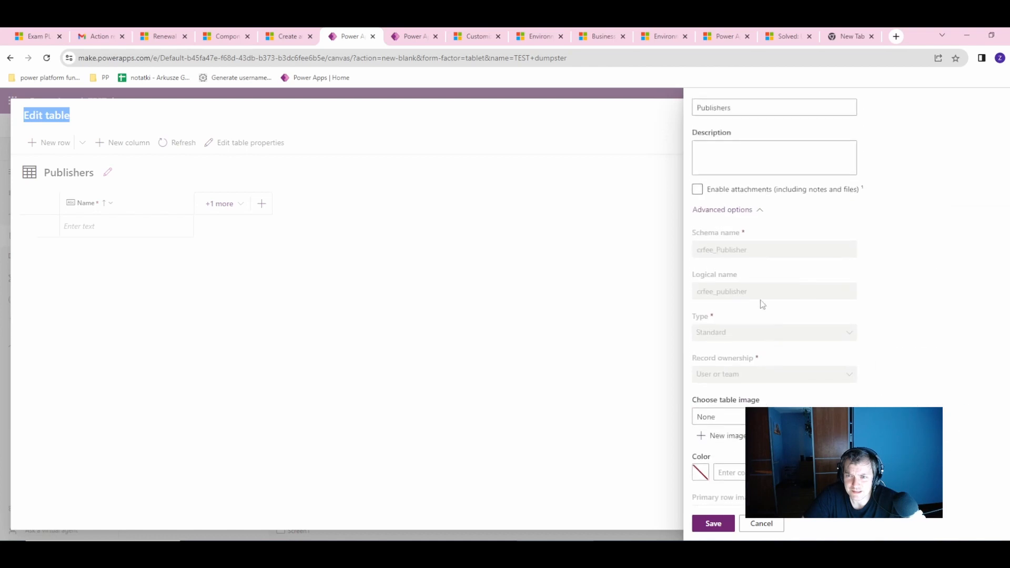
click(1002, 105)
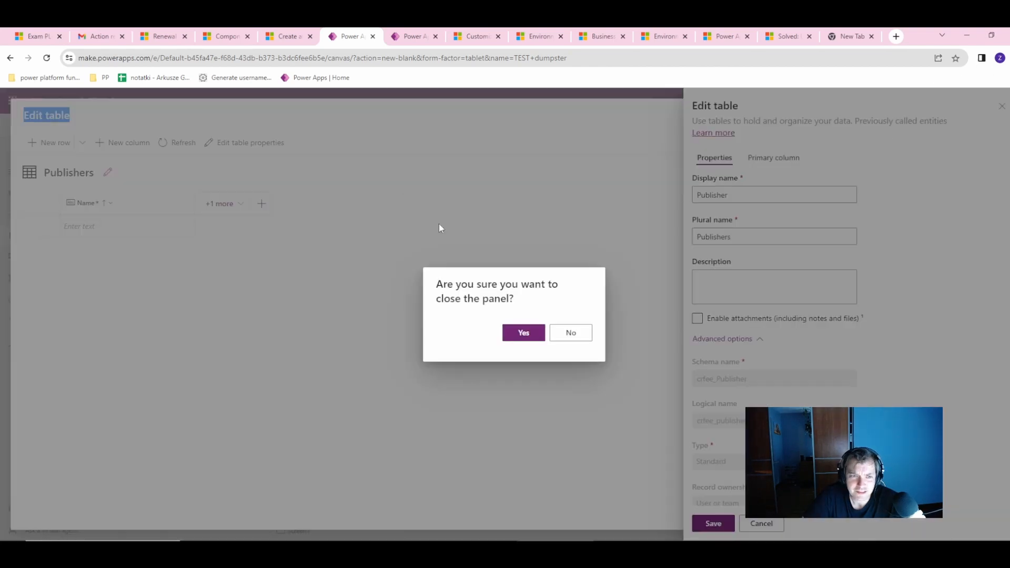
click(570, 333)
click(713, 522)
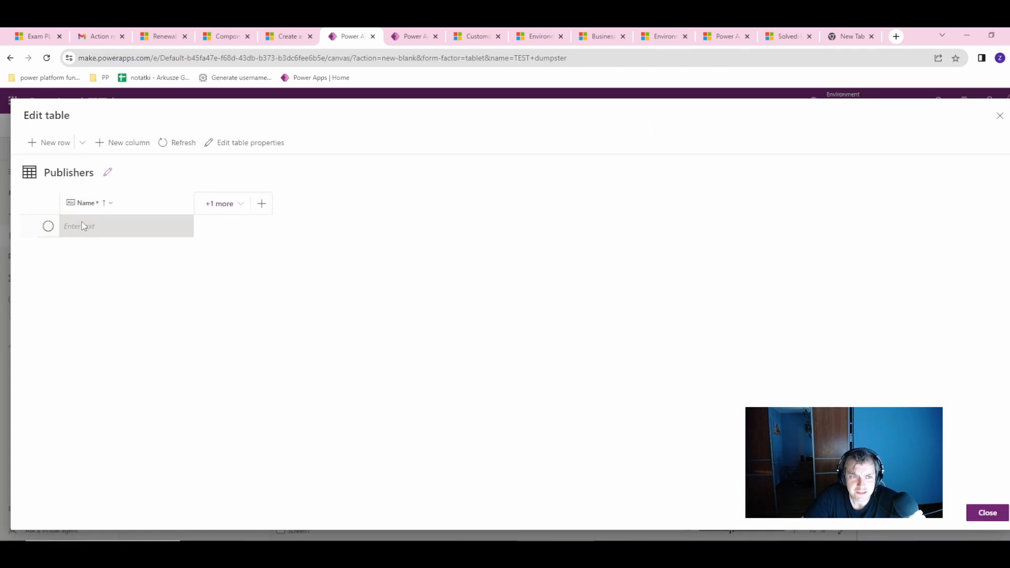
Add two rows named Bungee and Rebel to the Publishers table.
click(48, 228)
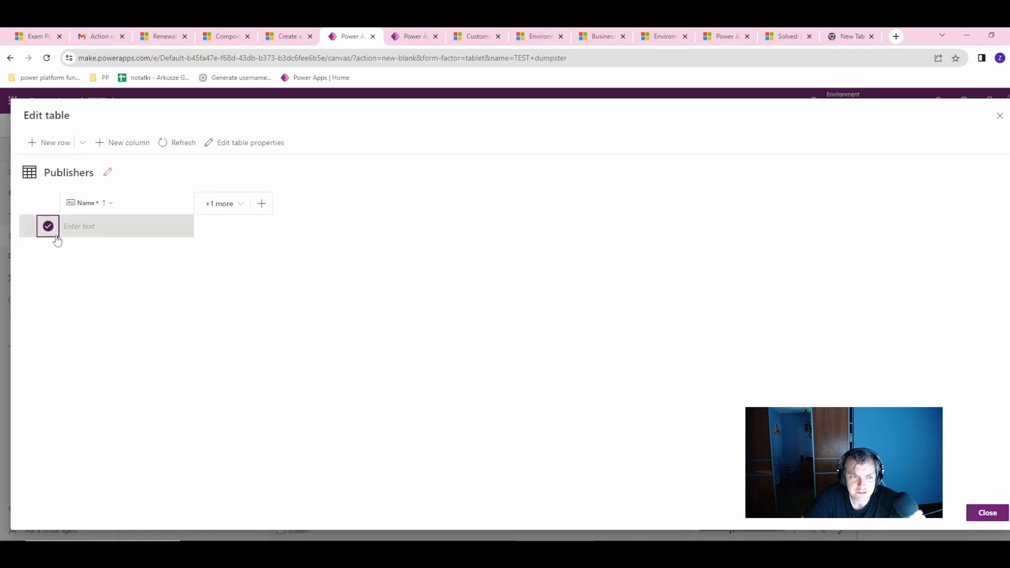
click(84, 229)
click(86, 230)
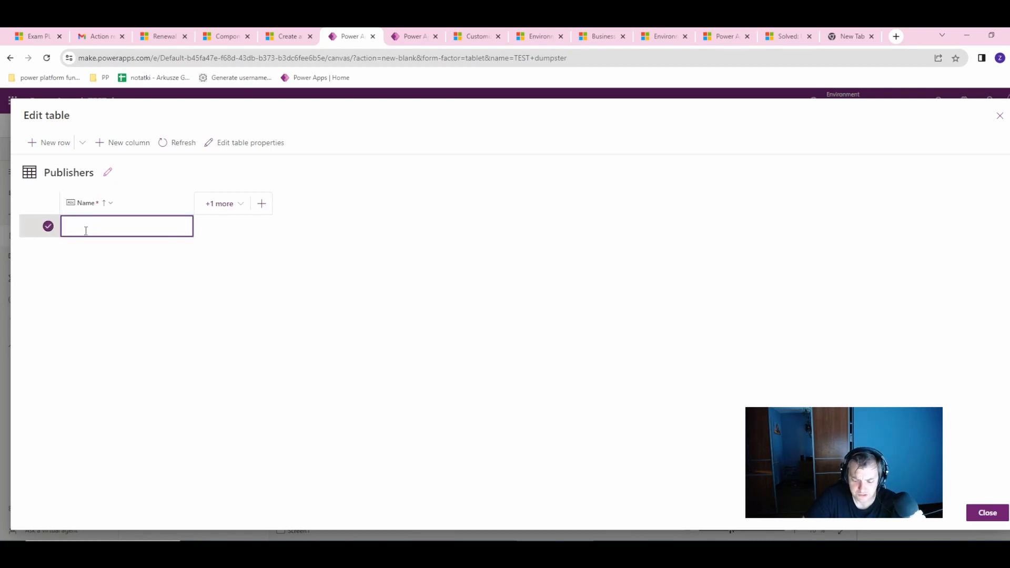
text(Bungee)
key(Return)
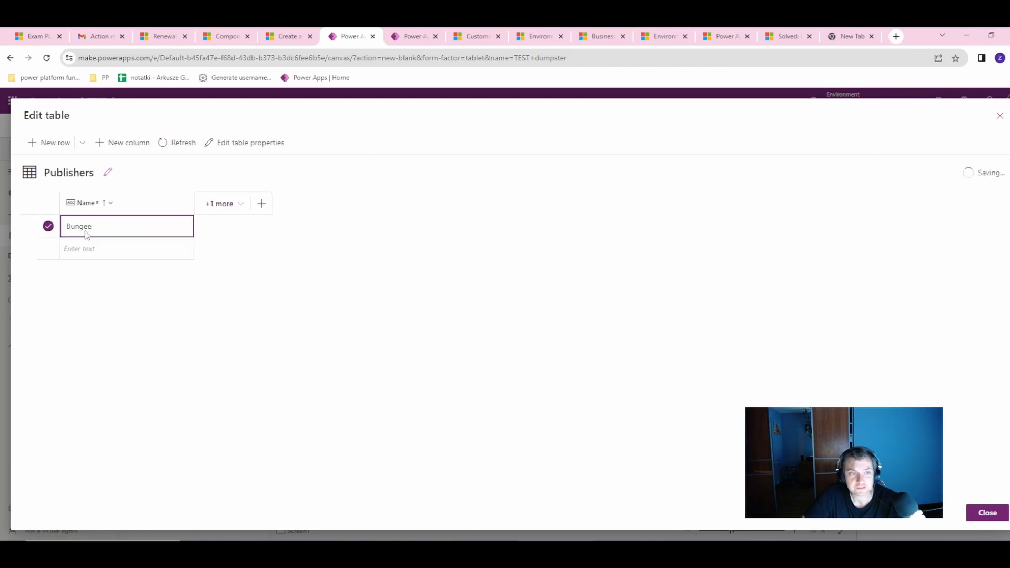
click(88, 248)
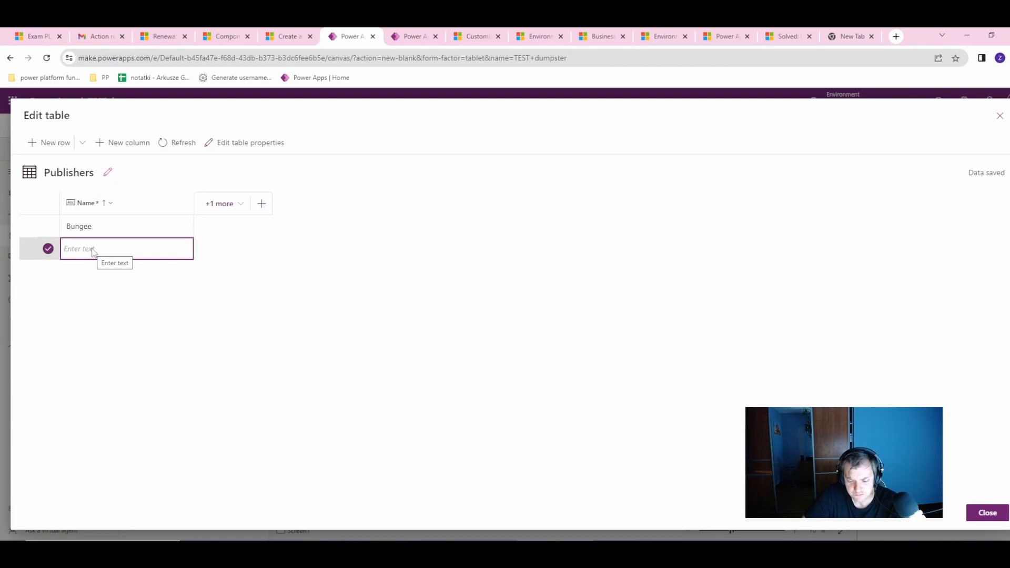
text(Rebel)
key(Return)
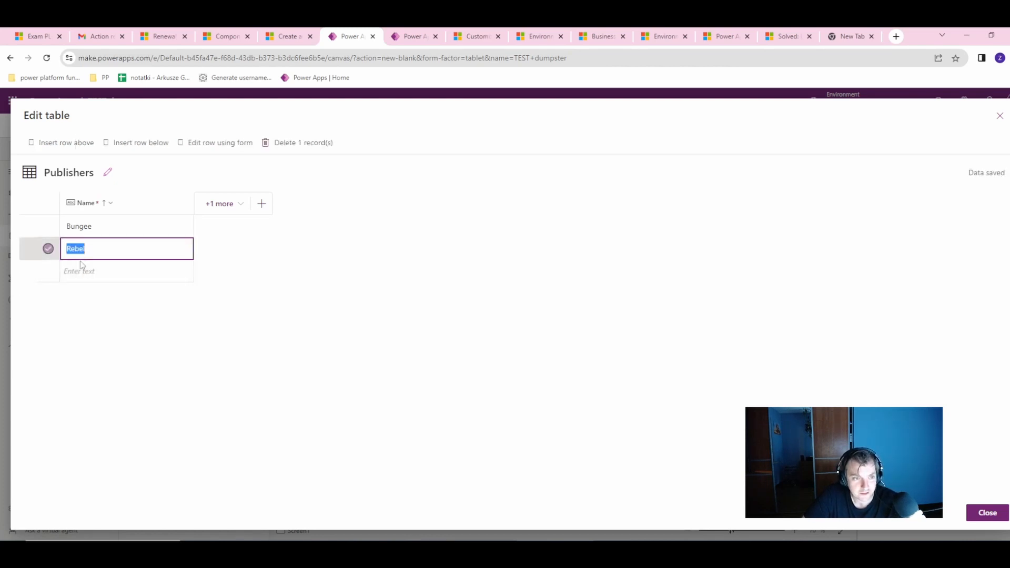
Add a third row named Asmodee to the Publishers table, then refresh the data and close the table editor.
click(81, 270)
text(As)
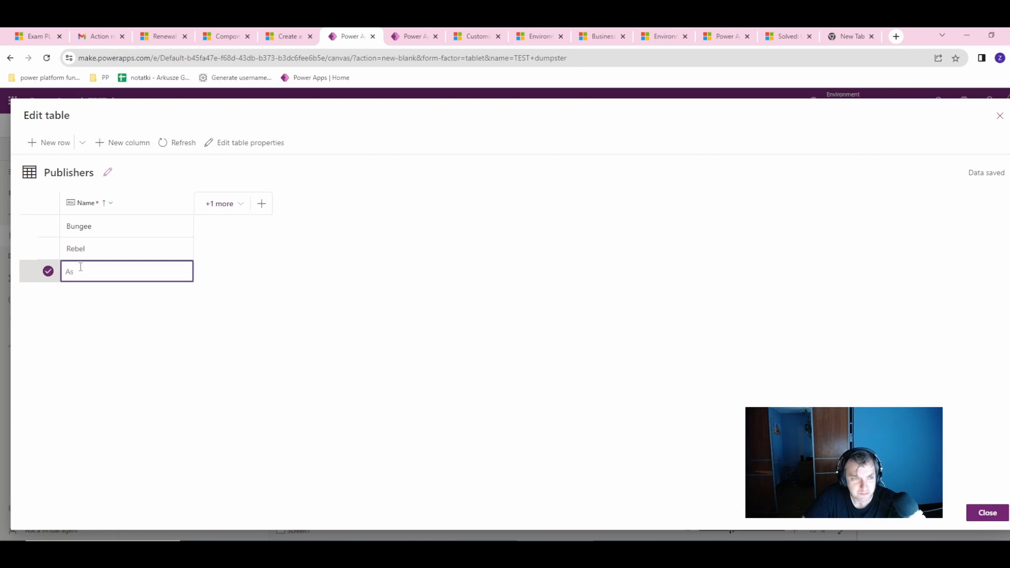
text(mo)
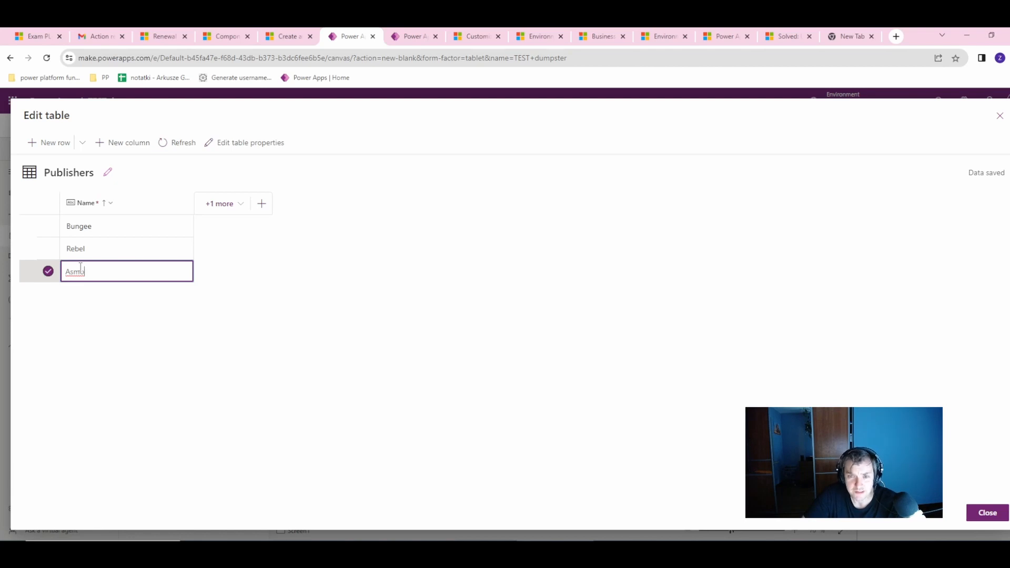
text(dee)
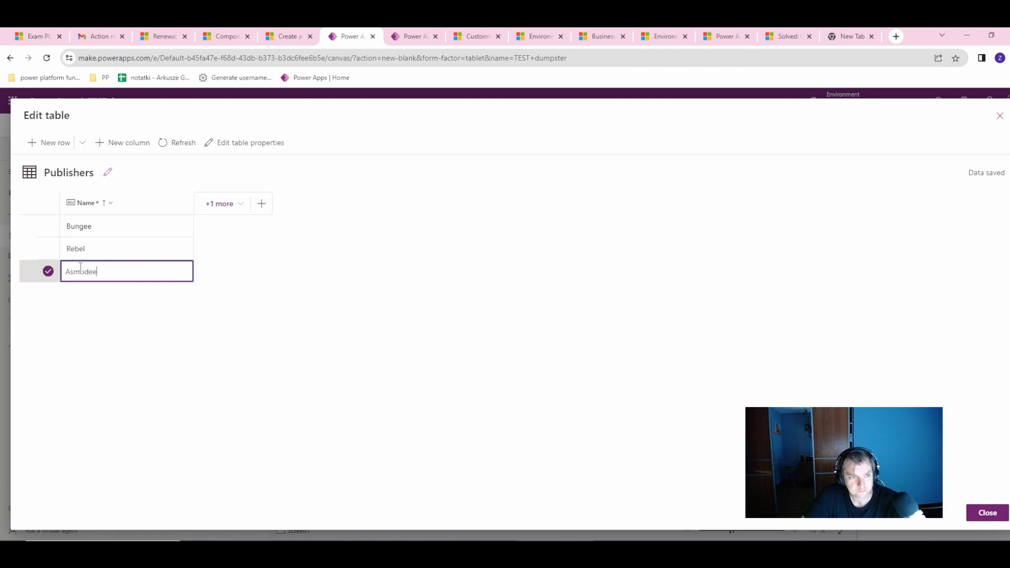
key(Return)
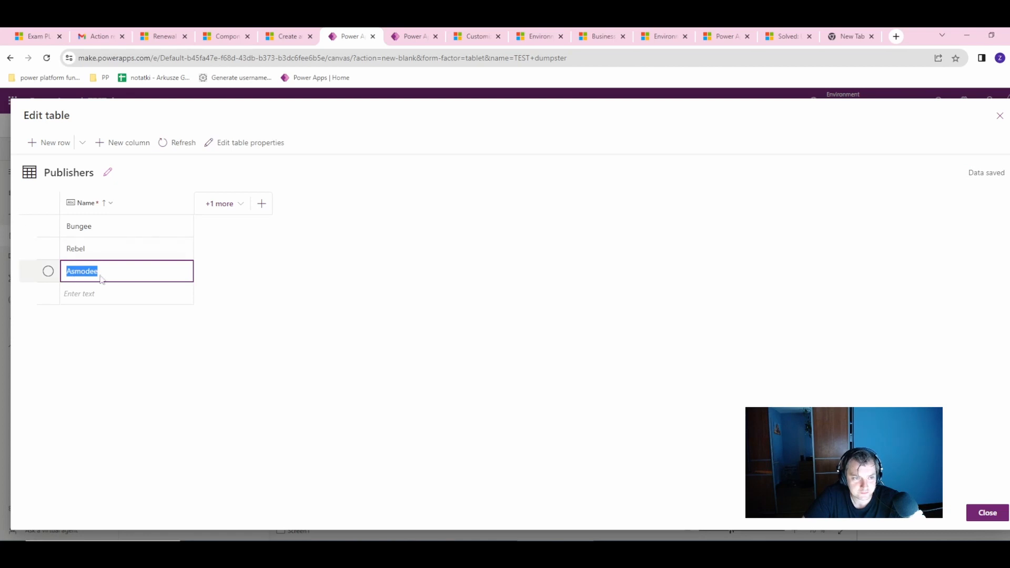
click(239, 364)
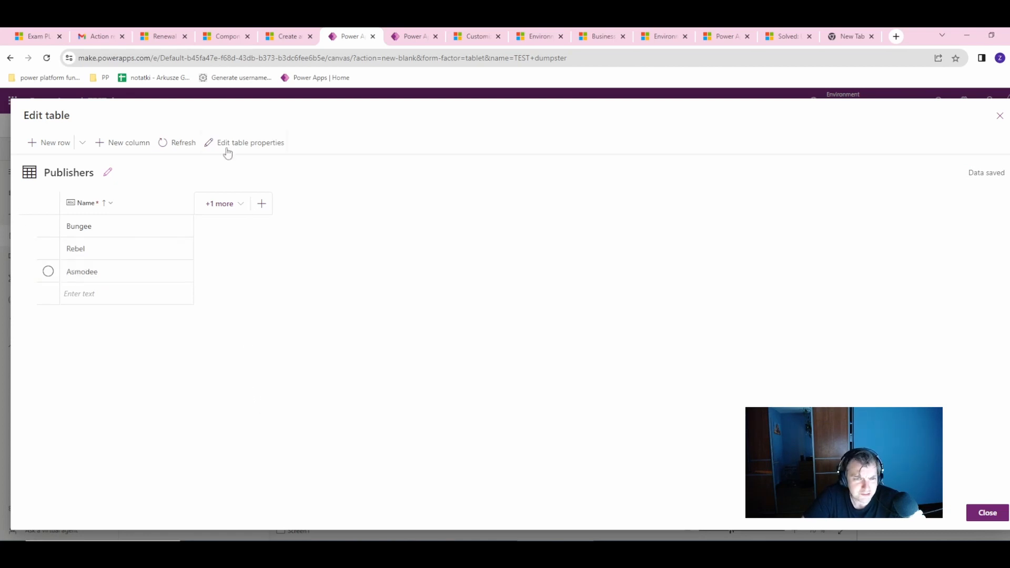
click(182, 143)
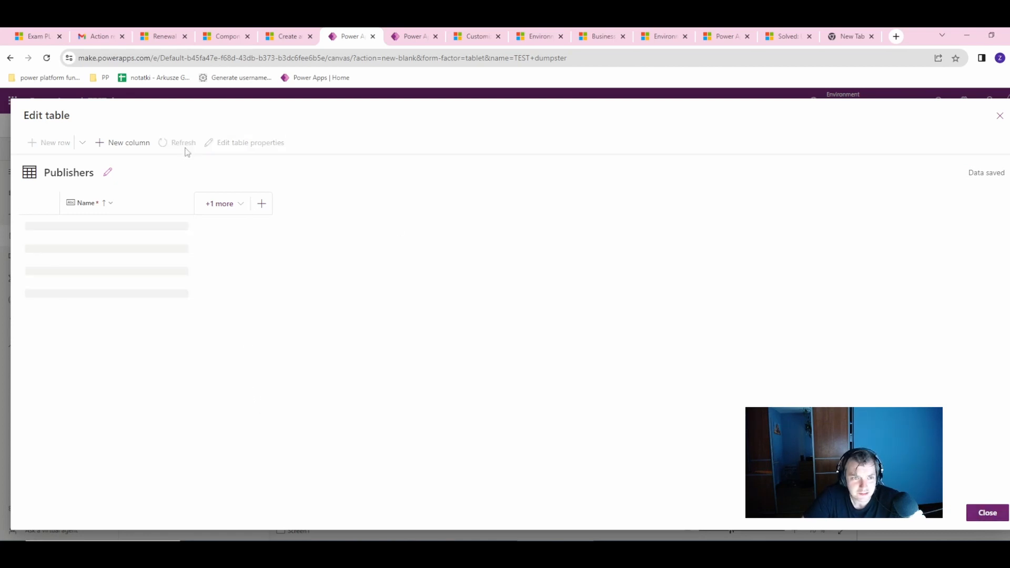
click(972, 509)
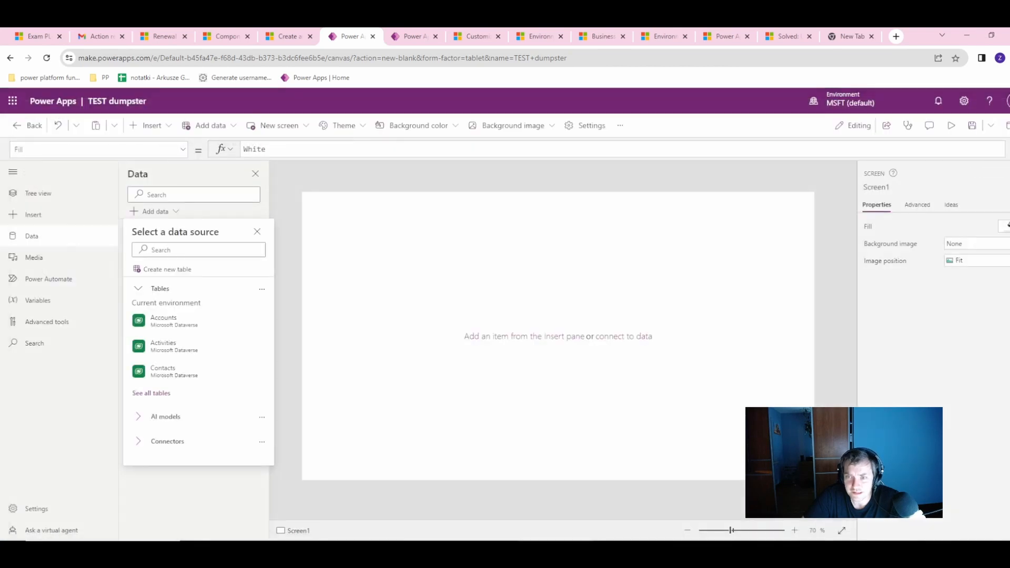
Look for Publishers in the full list of Dataverse tables, then close the data source picker.
click(151, 393)
scroll(200, 390, down, 2)
scroll(210, 383, down, 5)
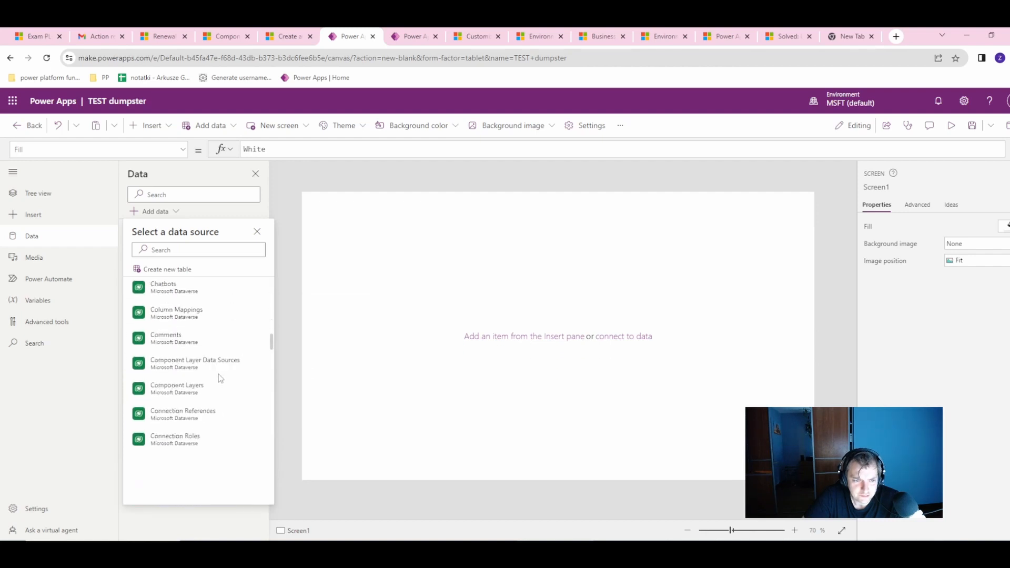
drag(271, 343, 280, 434)
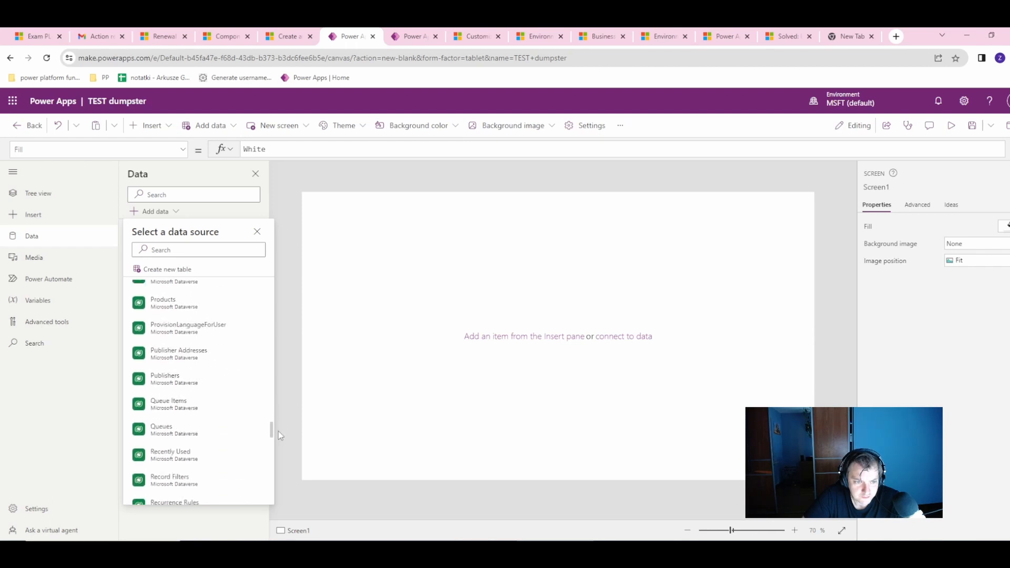
click(277, 435)
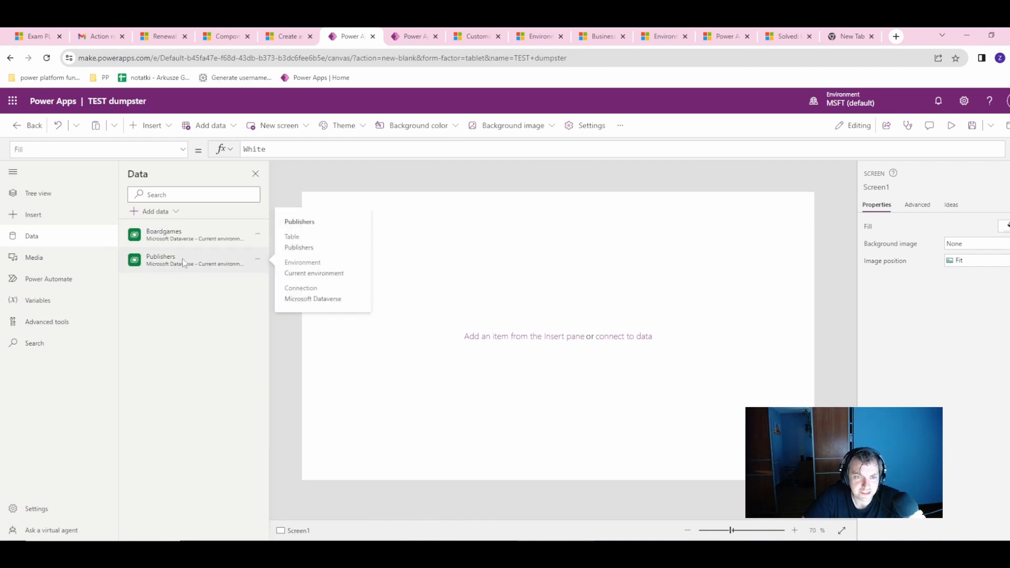
Insert a vertical gallery on Screen1 and connect it to the Publishers table.
click(149, 126)
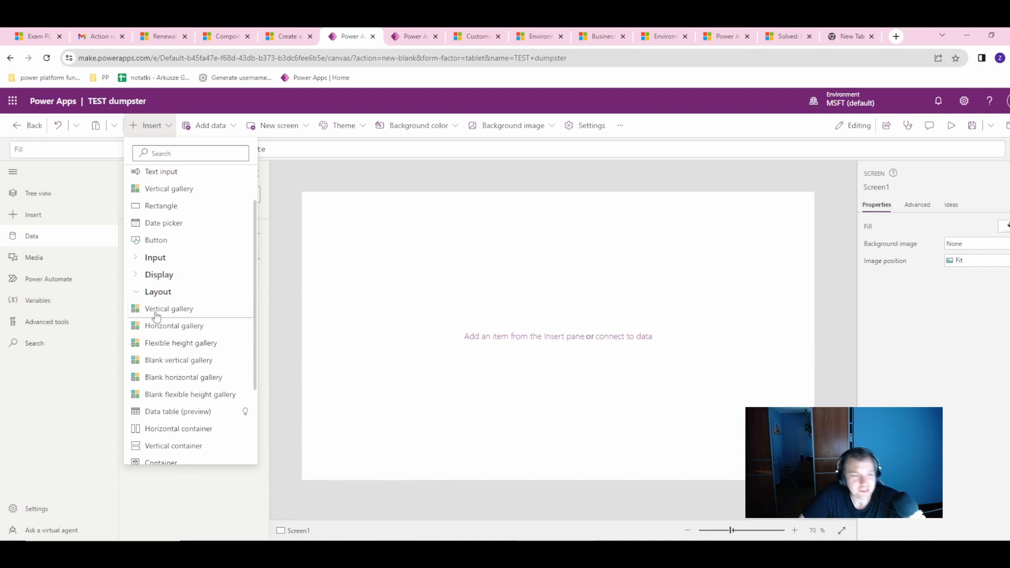
drag(158, 310, 478, 333)
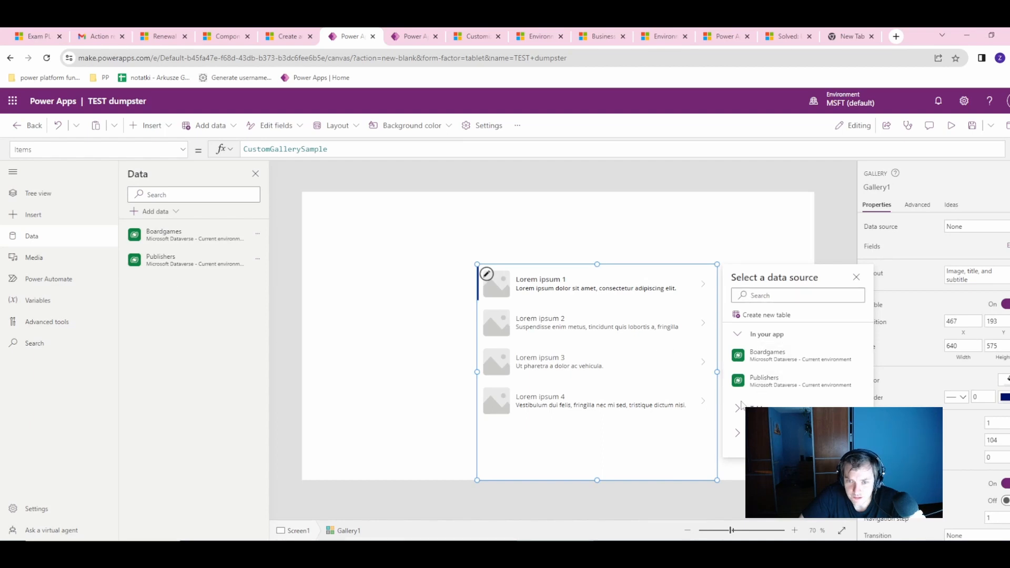
click(768, 380)
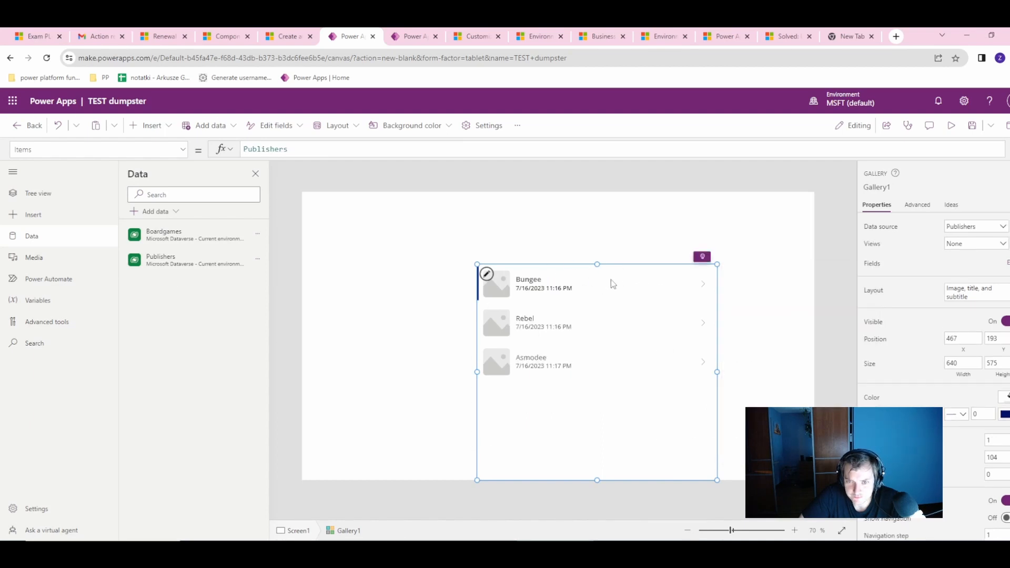
Move the Publishers gallery to about X 145, Y 93 and widen it to about 1112.
click(532, 264)
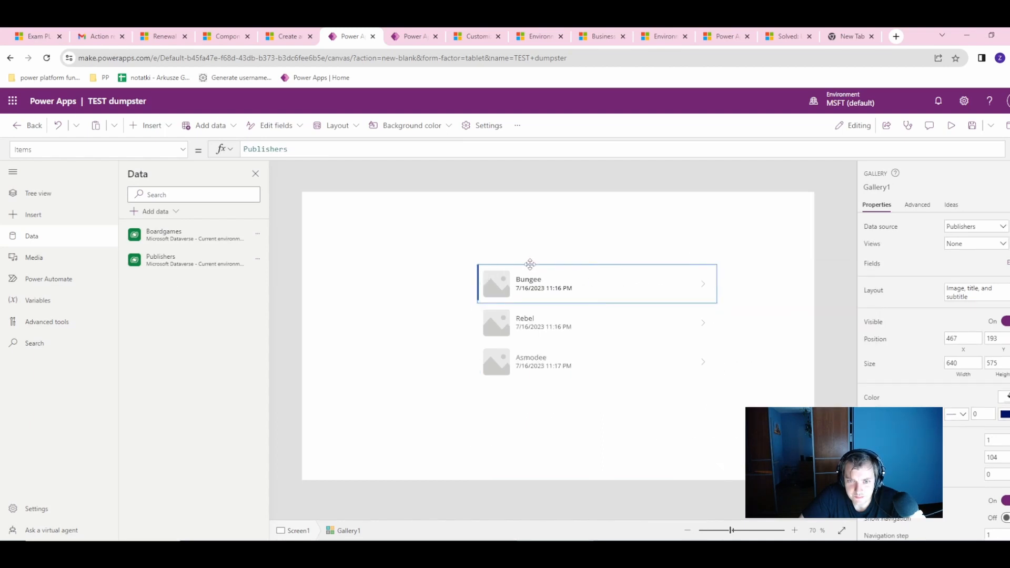
drag(530, 265, 409, 227)
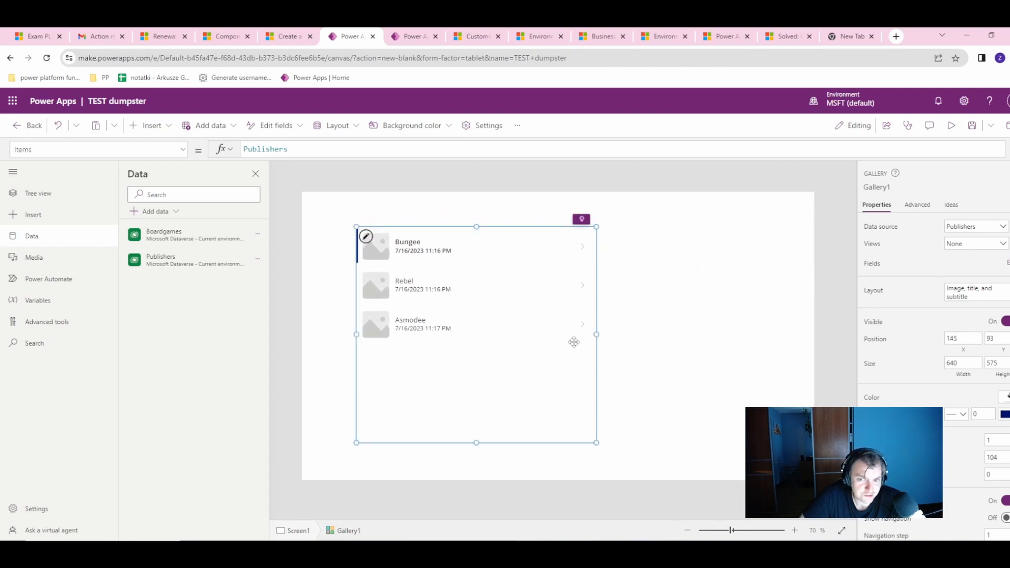
click(635, 365)
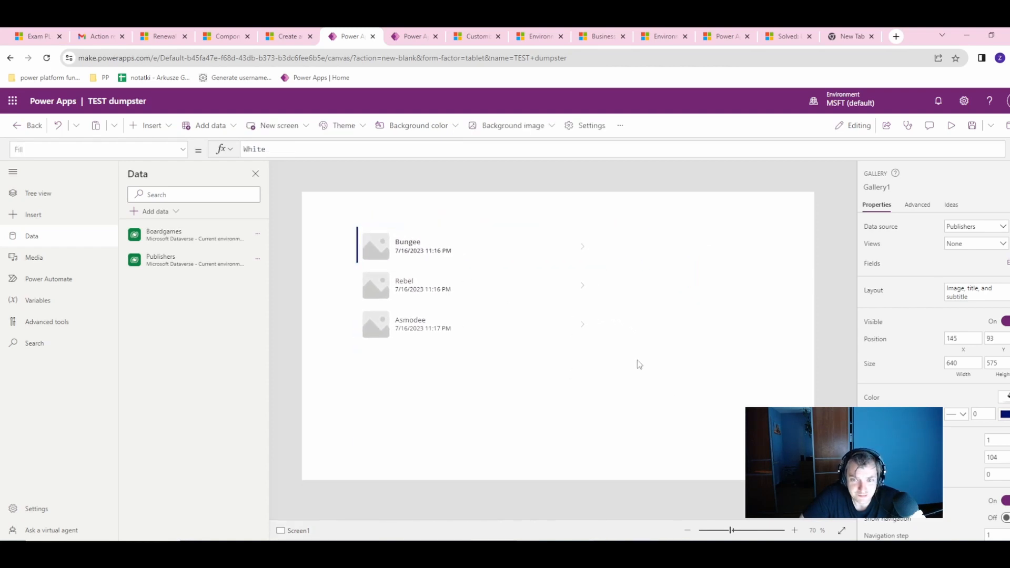
click(532, 383)
drag(596, 334, 773, 324)
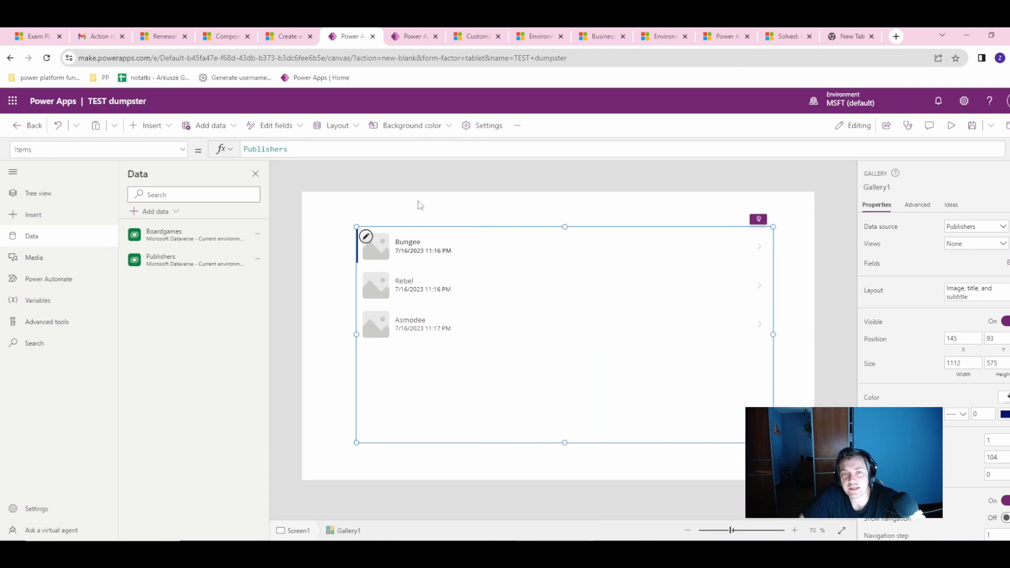
click(285, 223)
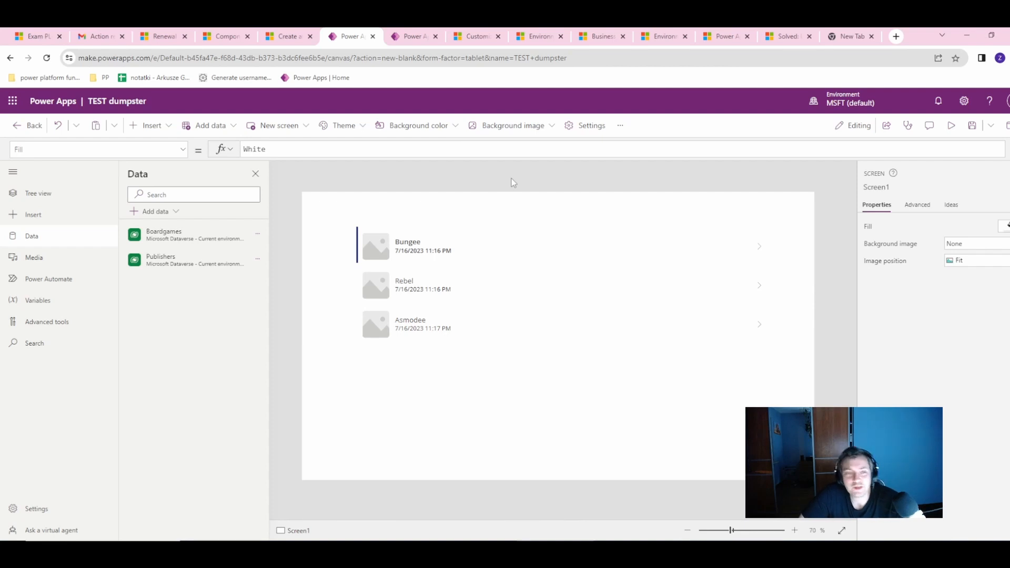